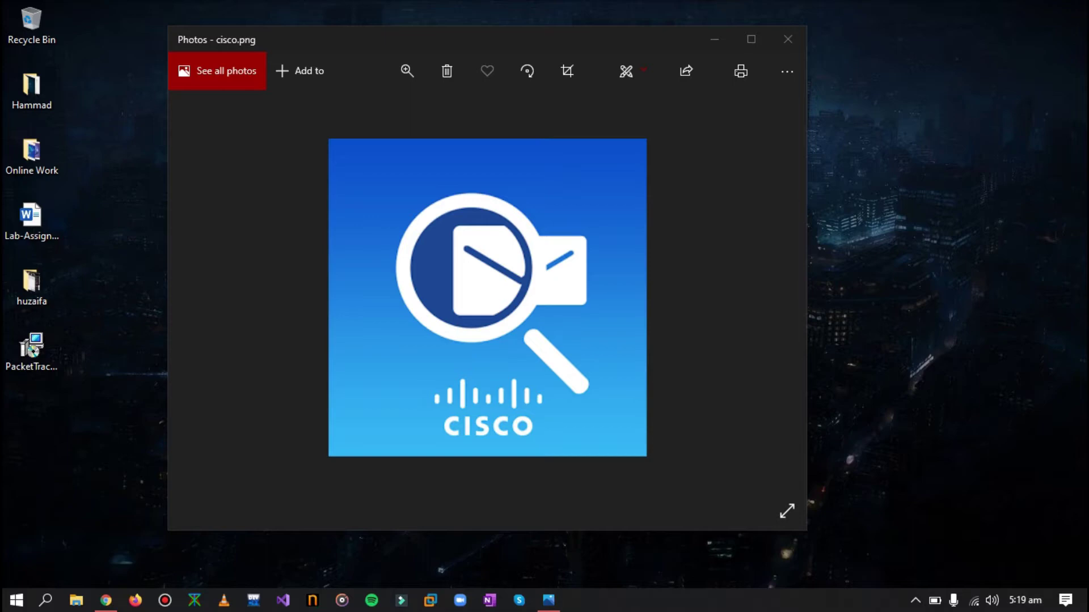
Minimize the Cisco image viewer and restore the NetAcad Introduction to Packet Tracer page in Chrome
click(712, 39)
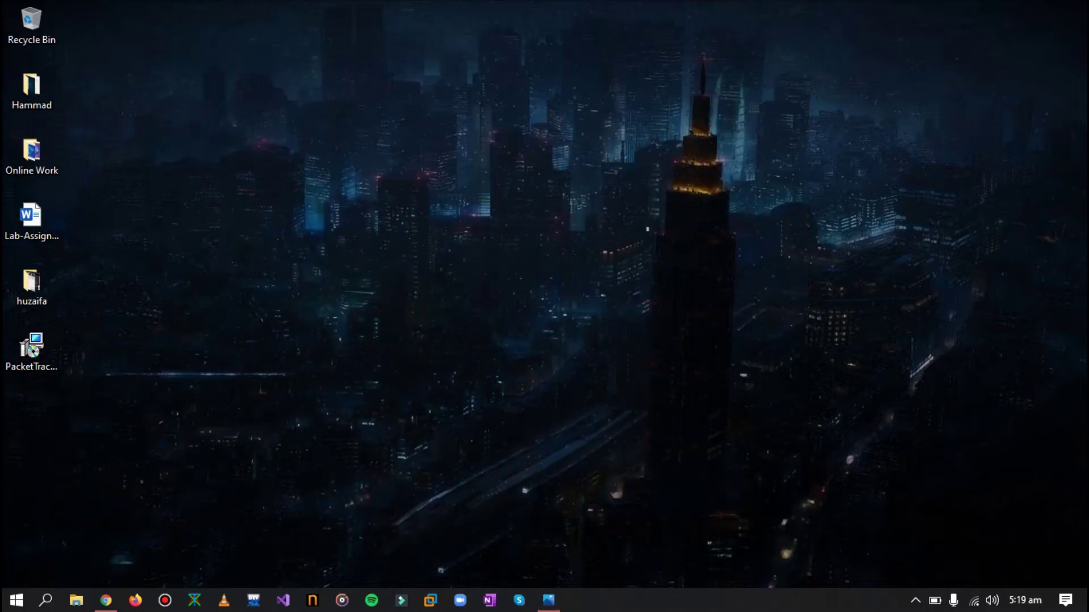
click(106, 600)
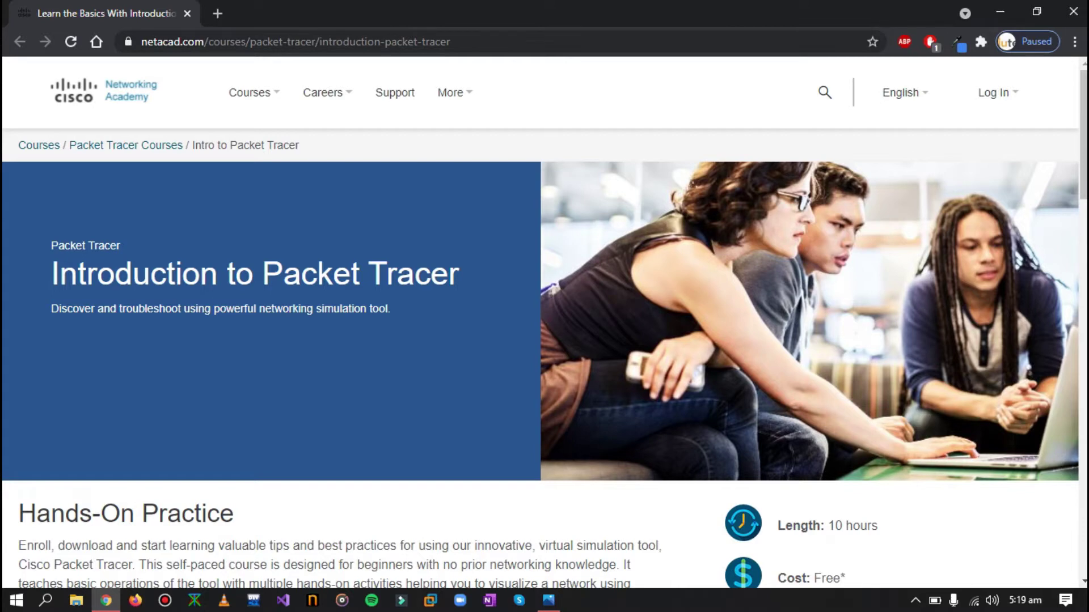
click(348, 41)
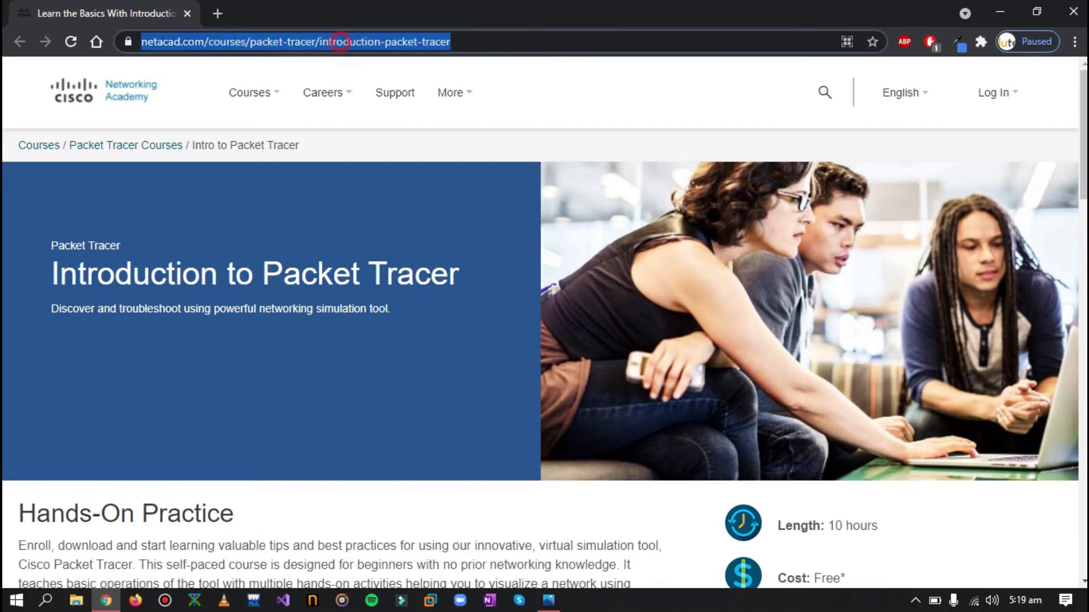
click(489, 41)
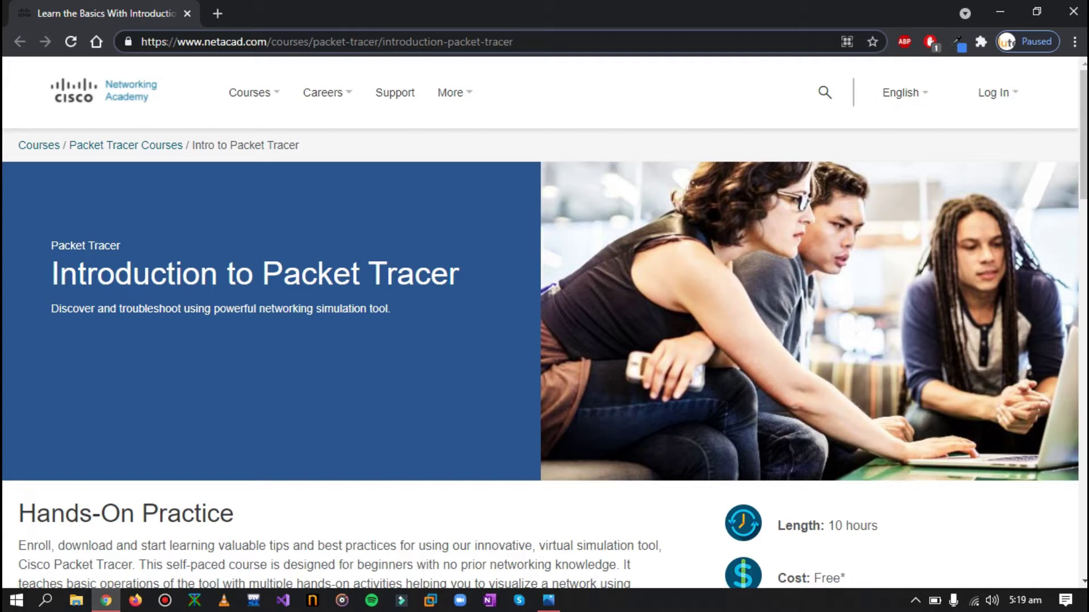
mouse_move(254, 146)
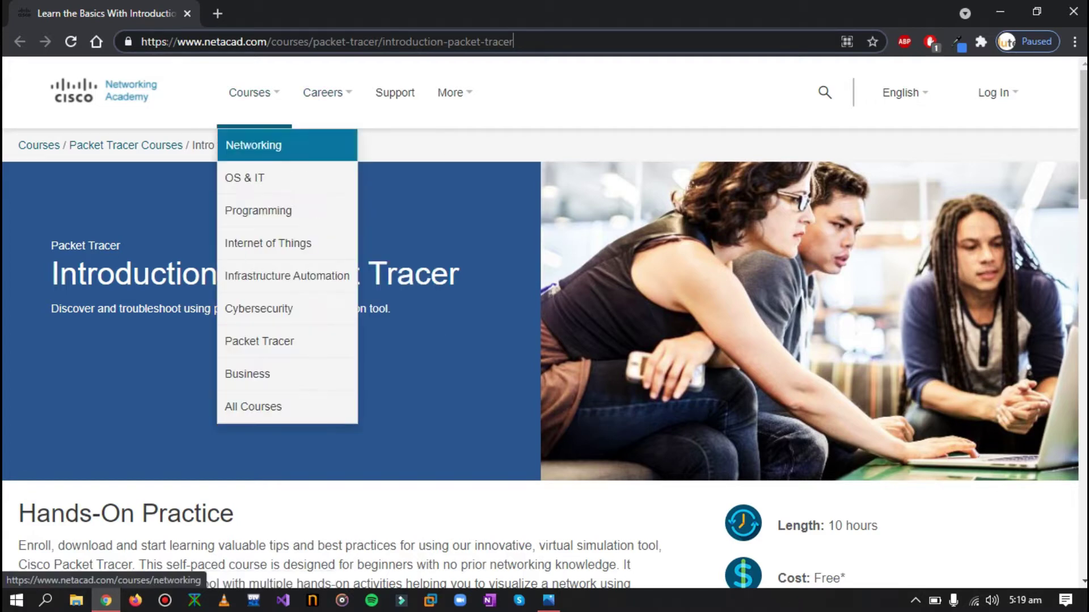
scroll(253, 145, down, 8)
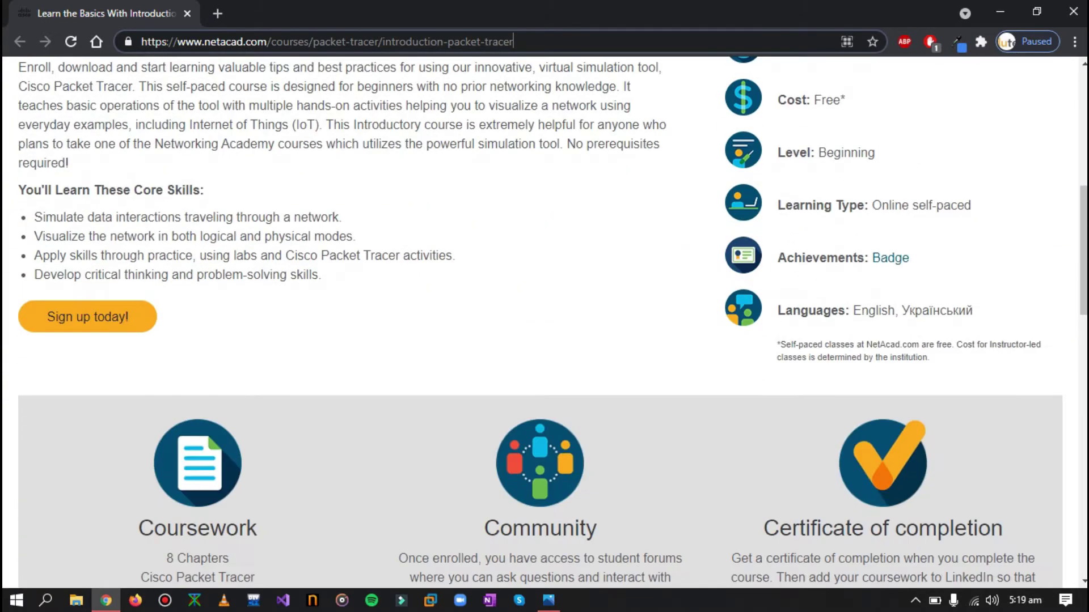
scroll(545, 323, up, 8)
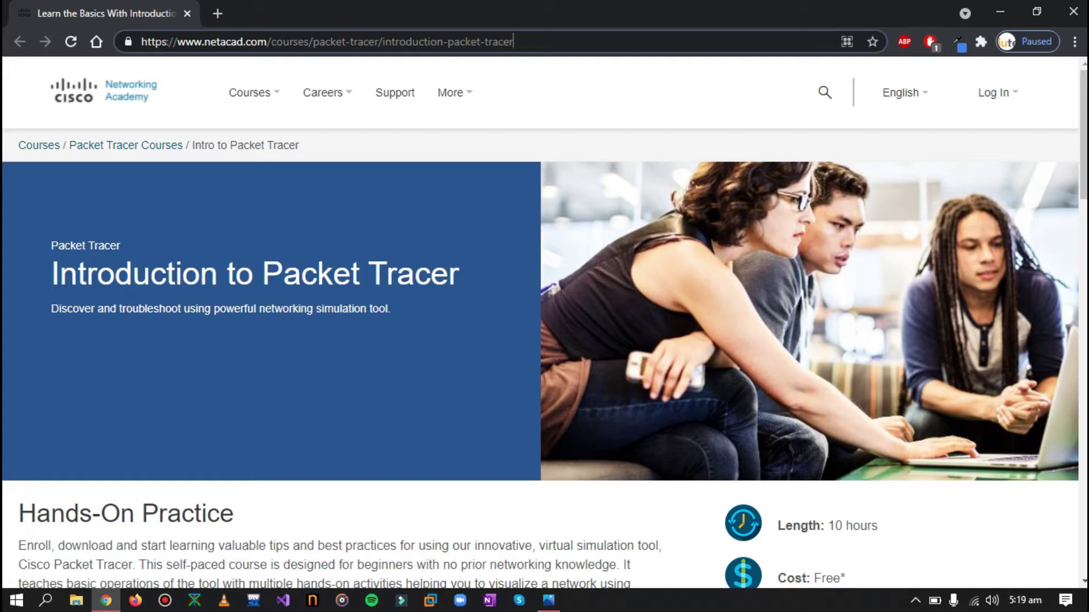
scroll(544, 323, down, 5)
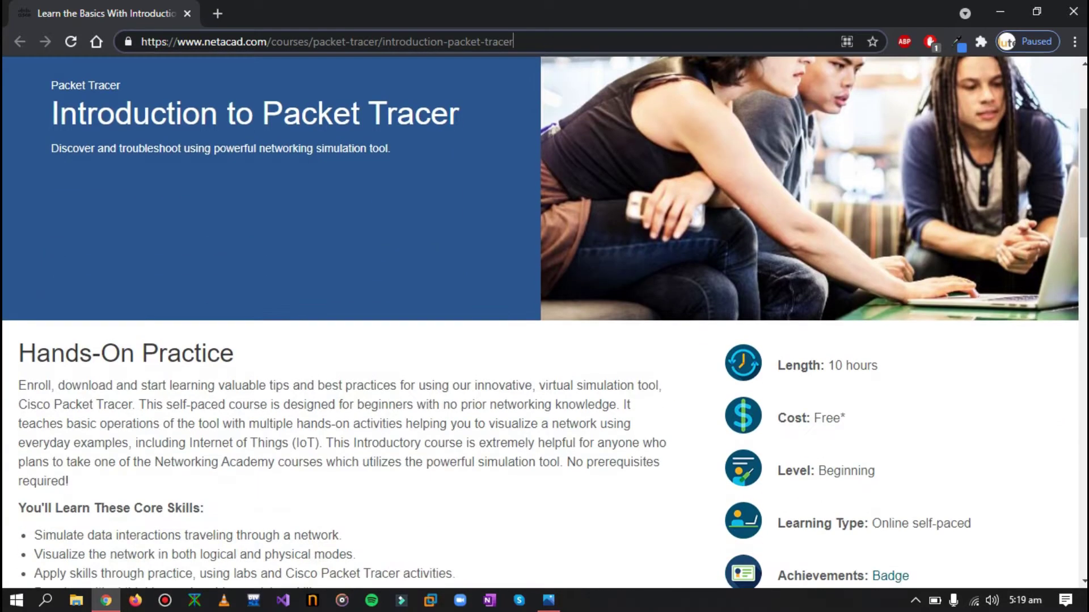
scroll(544, 324, down, 3)
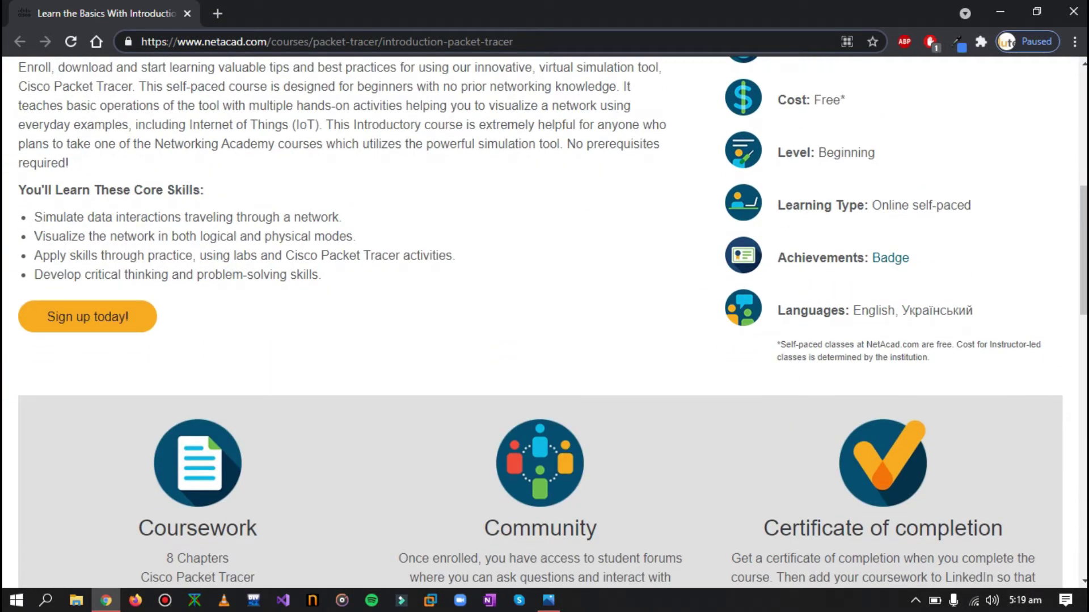
Start the Packet Tracer sign-up and enter the user's email address, correcting typos
click(87, 316)
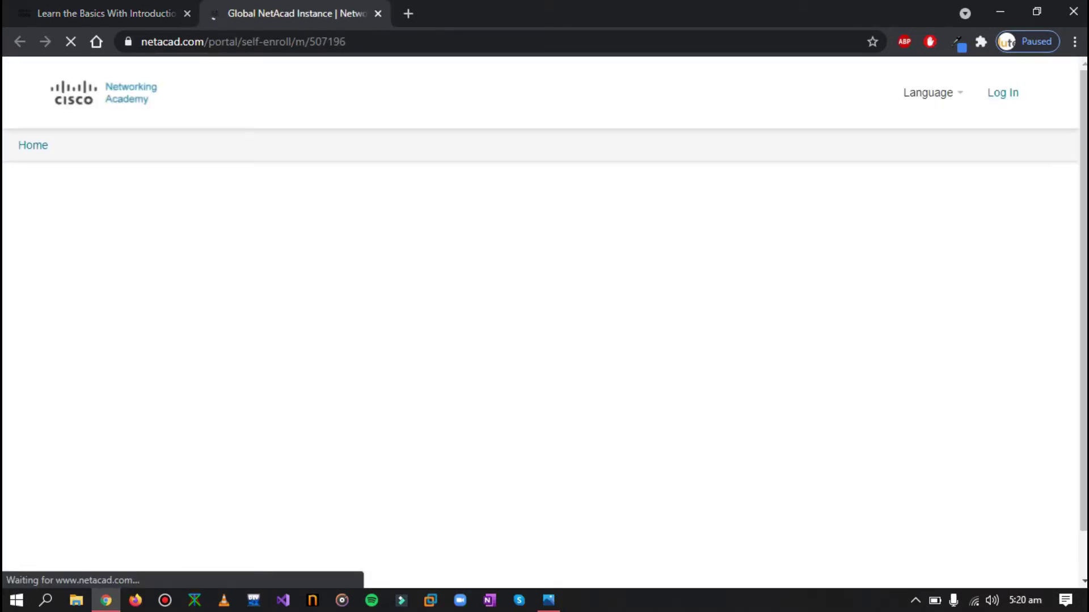
scroll(545, 318, down, 1)
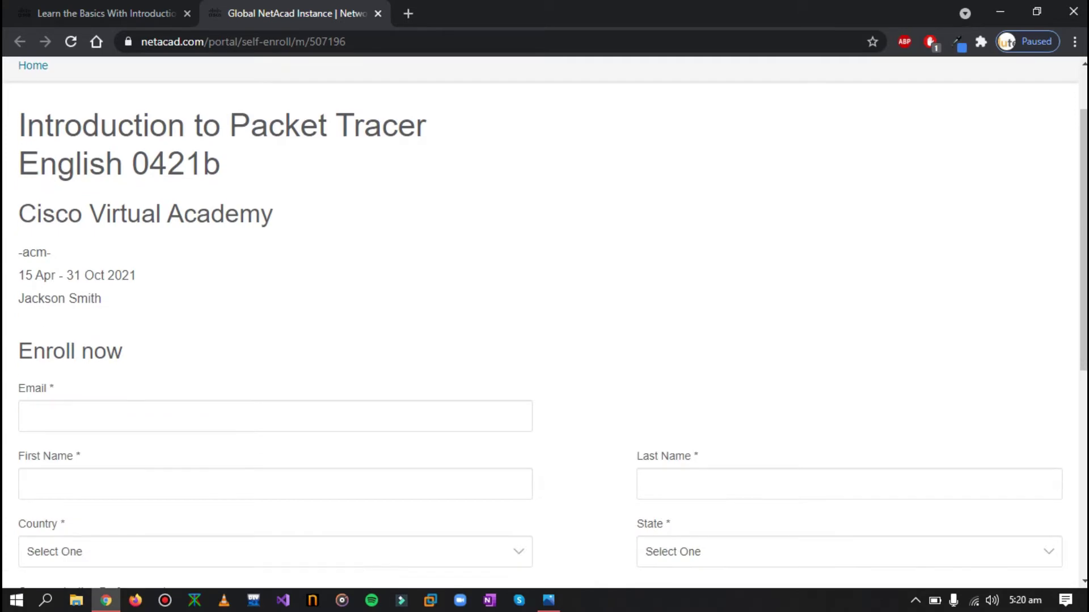
scroll(97, 318, down, 3)
click(96, 248)
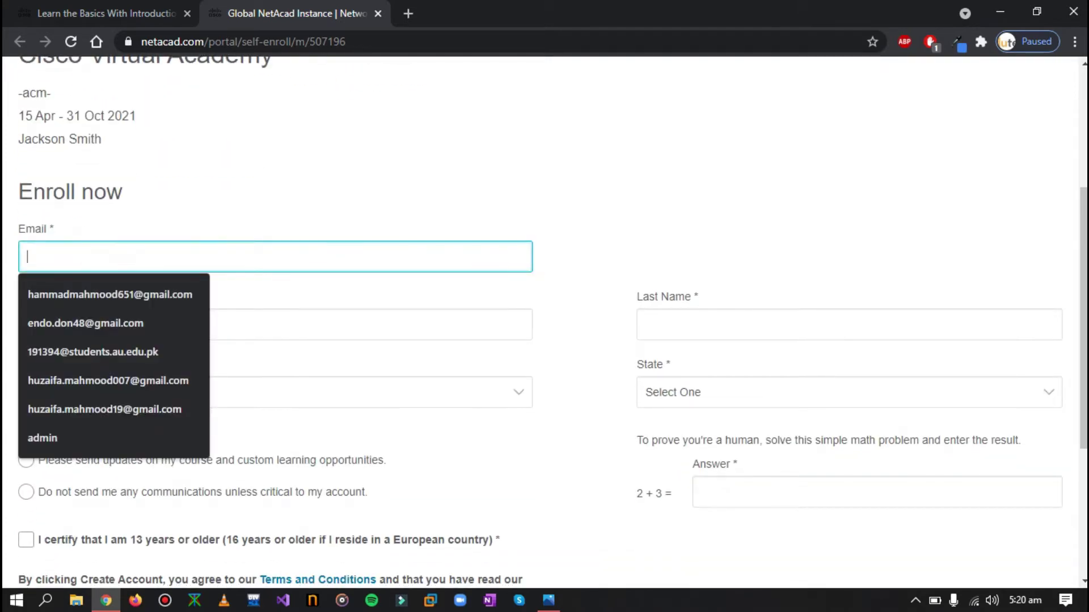
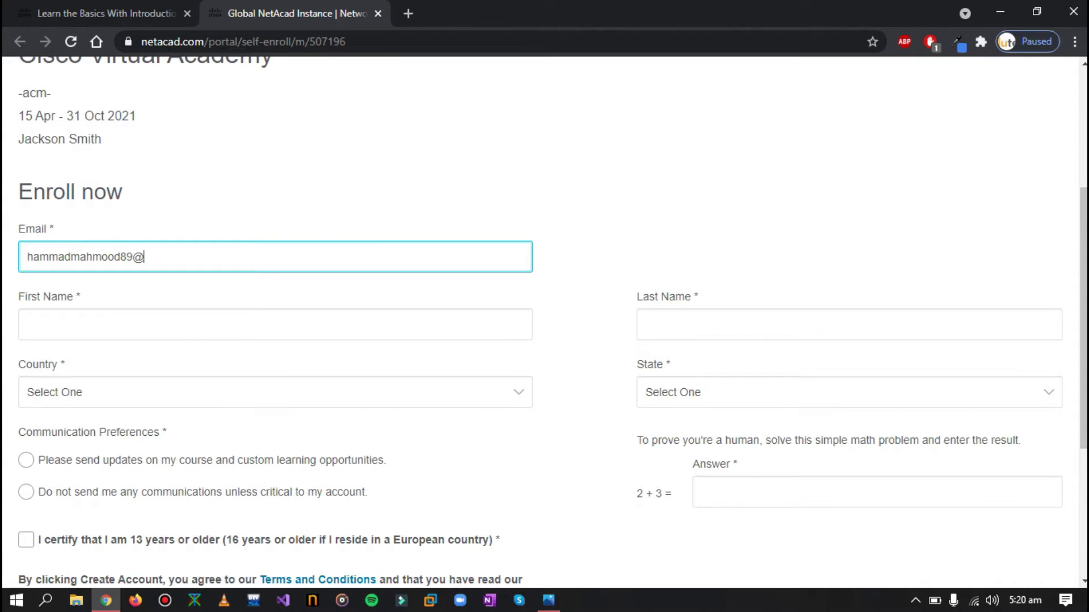
Enter the user's first and last name and choose Pakistan for country and state
click(97, 316)
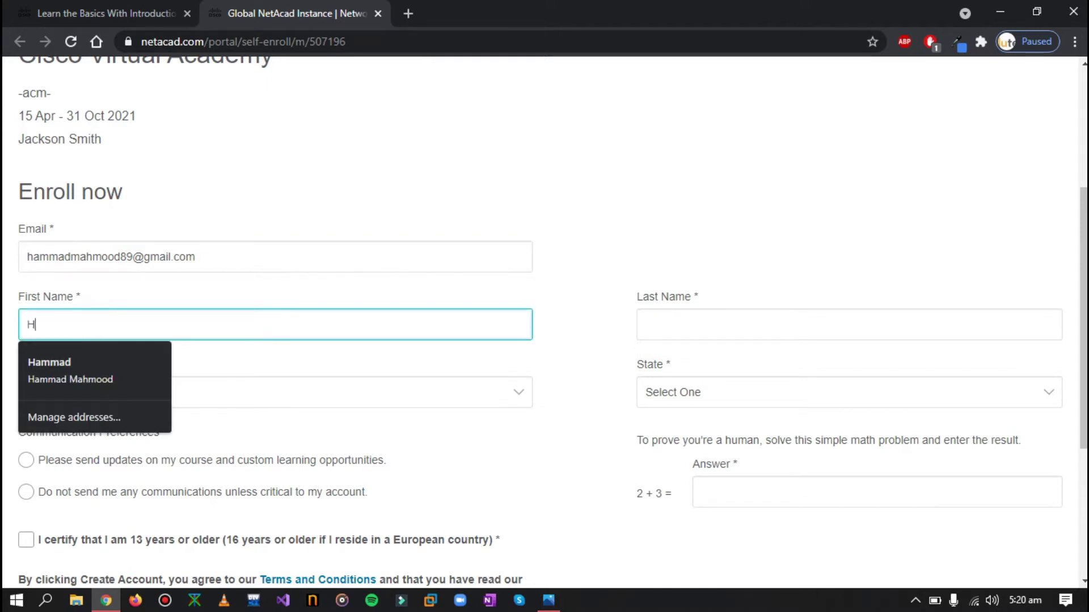
key(Tab)
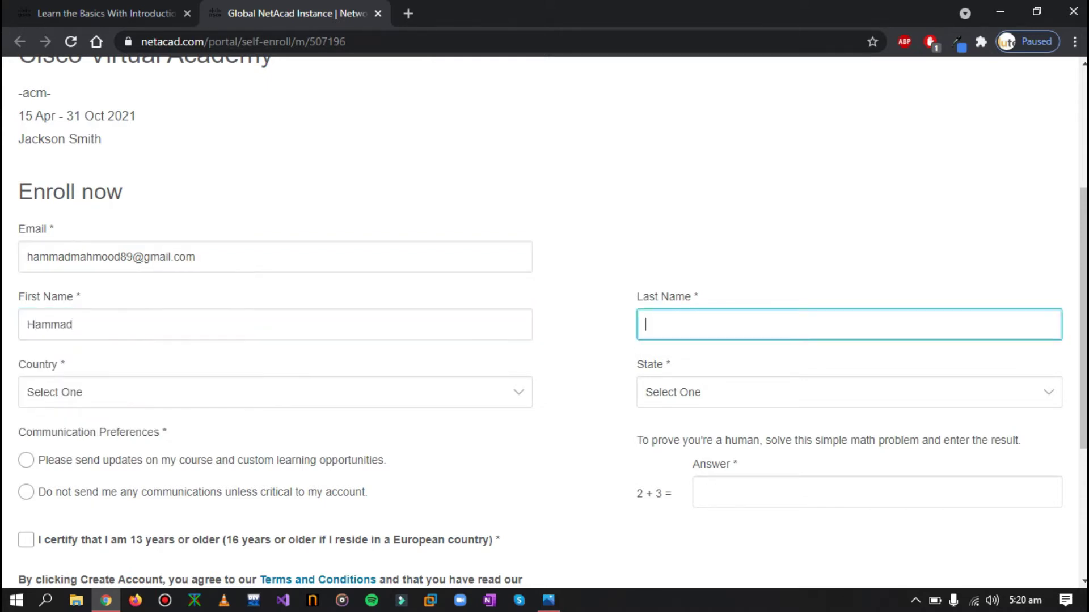
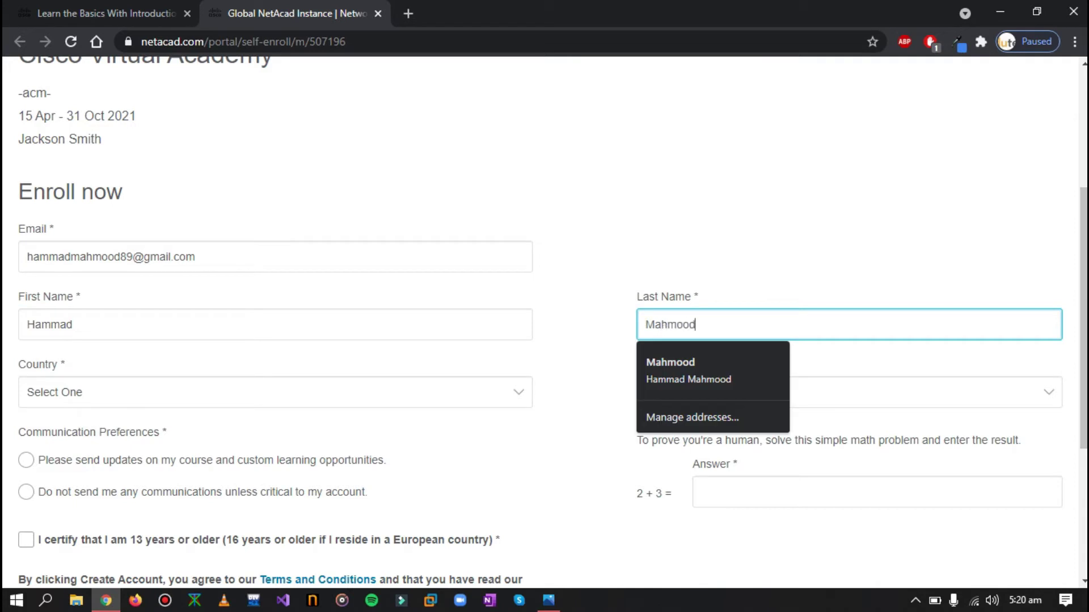
click(266, 394)
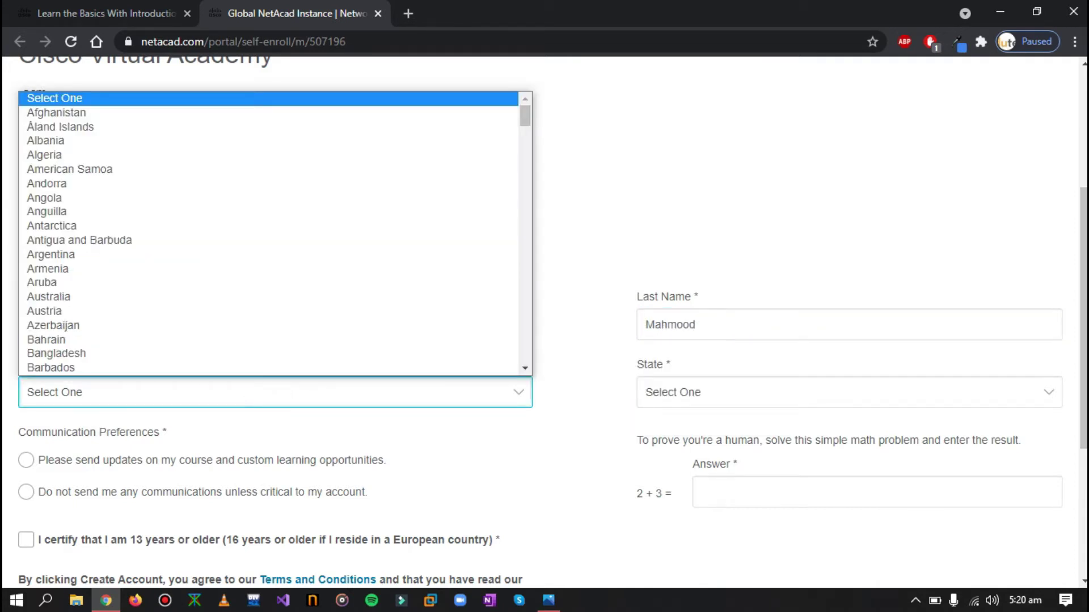
text(pak)
key(Return)
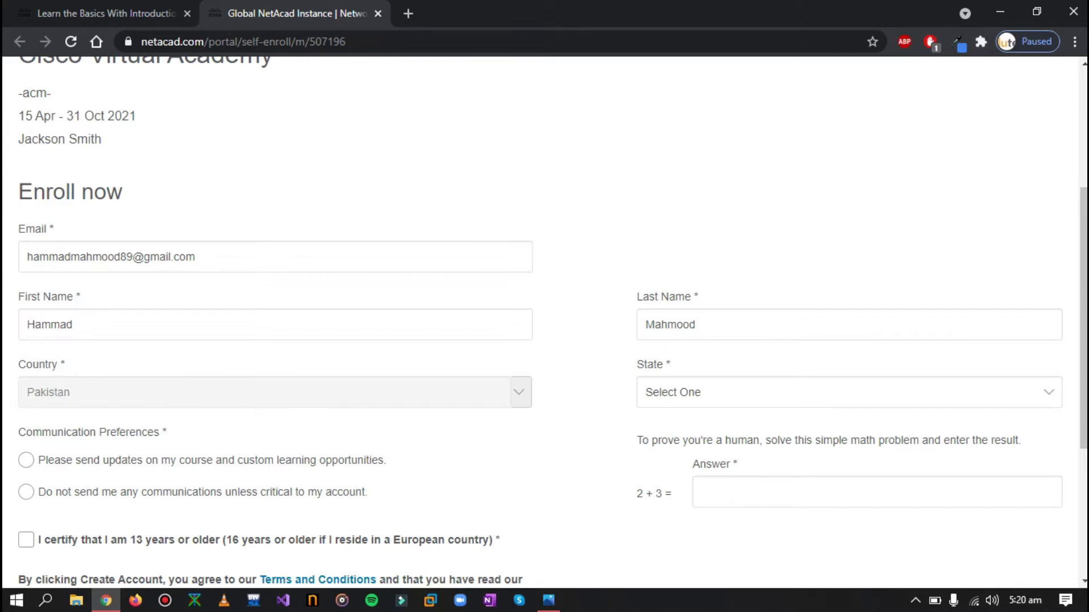
click(688, 386)
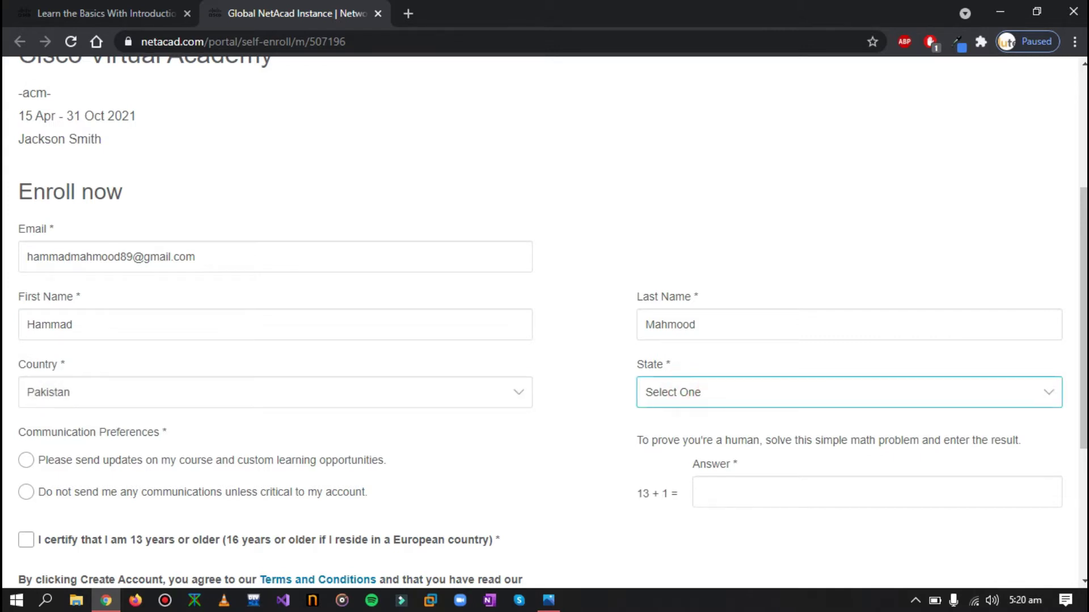
click(689, 394)
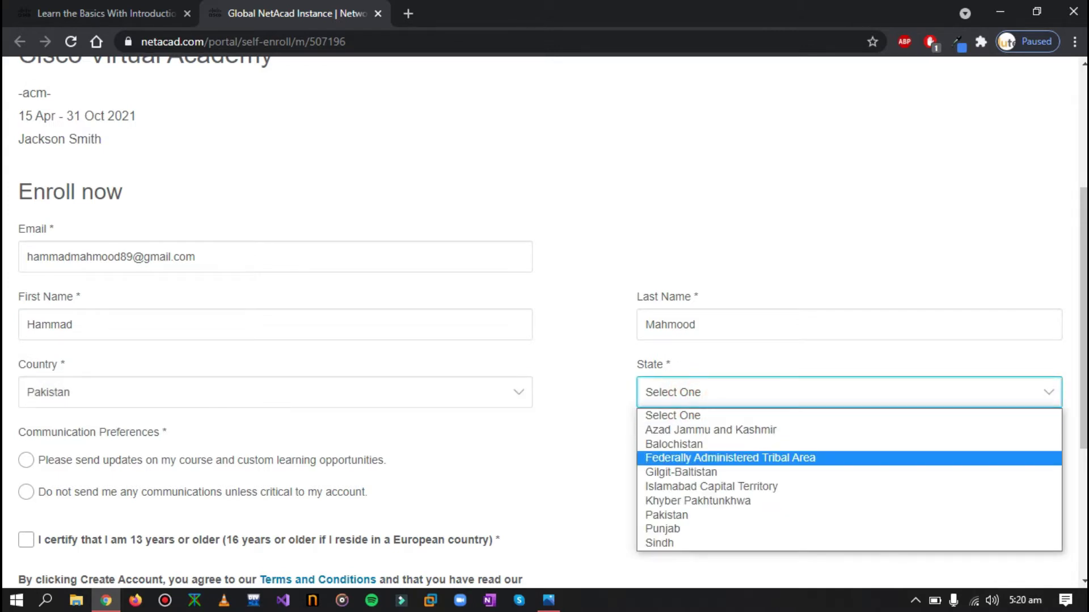
click(685, 515)
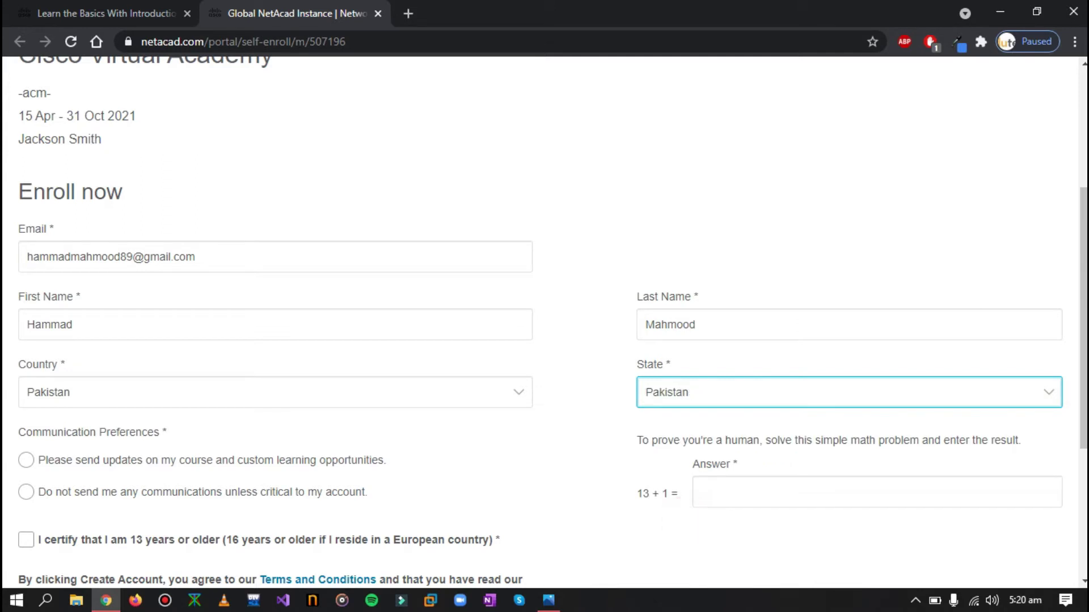
Opt out of non-critical communications, answer 14 to the math check, and certify being 13 or older
scroll(545, 321, down, 1)
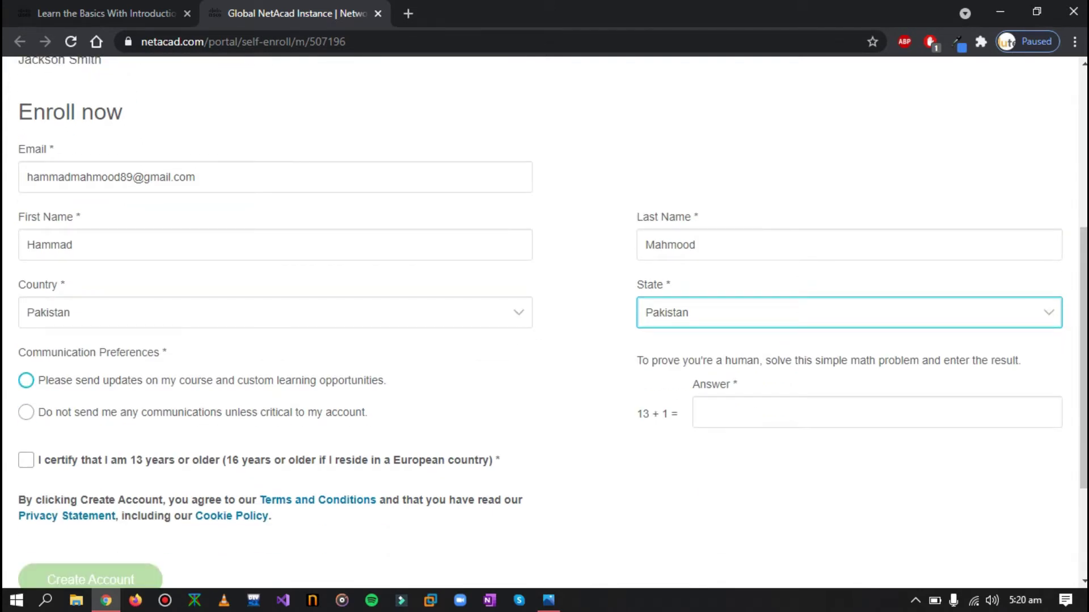
click(29, 412)
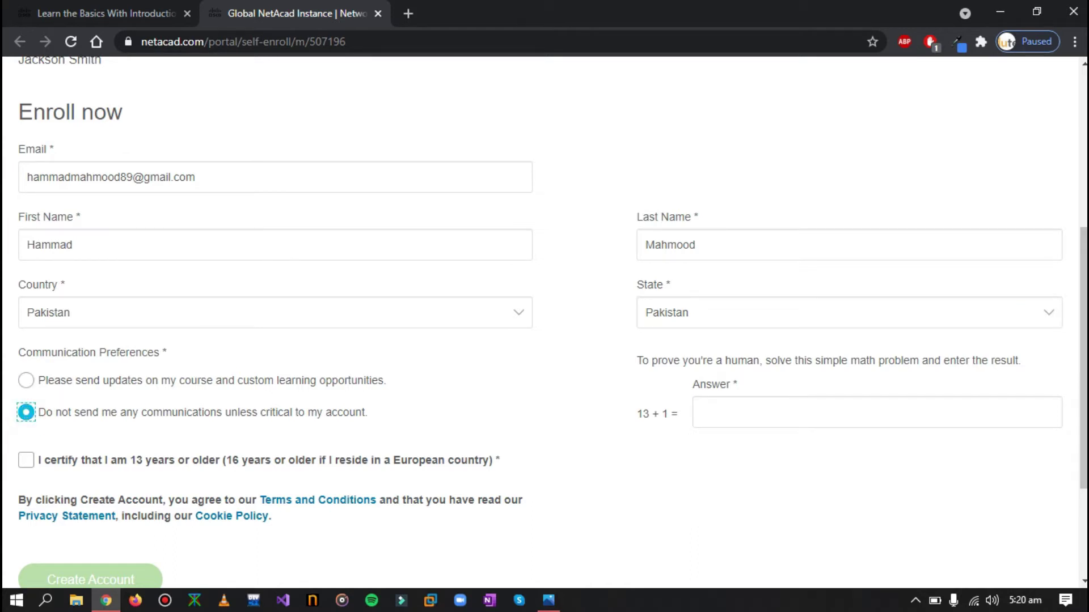
click(765, 407)
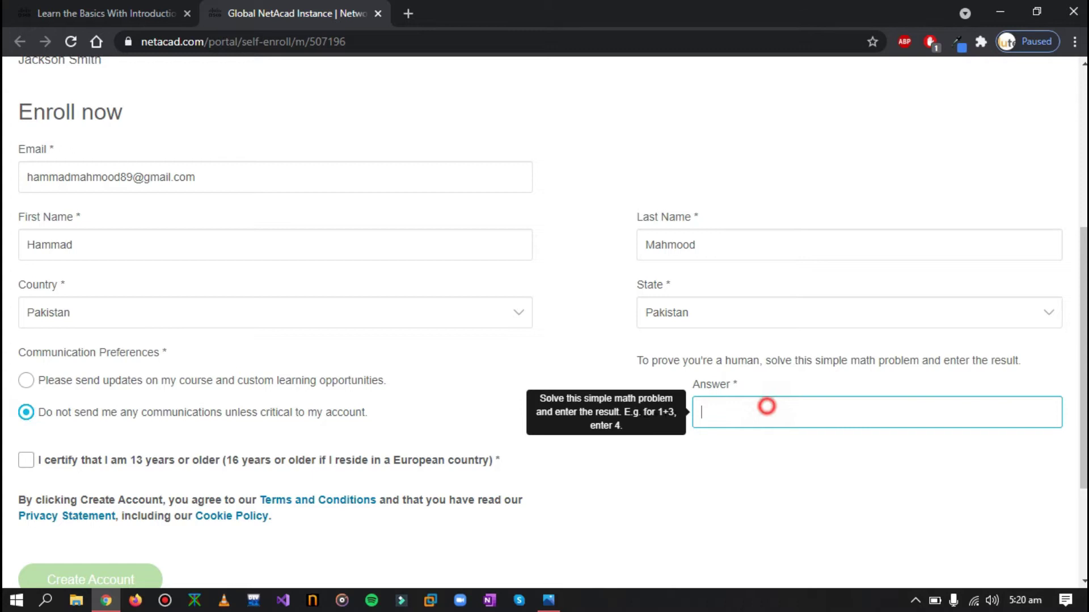
text(14)
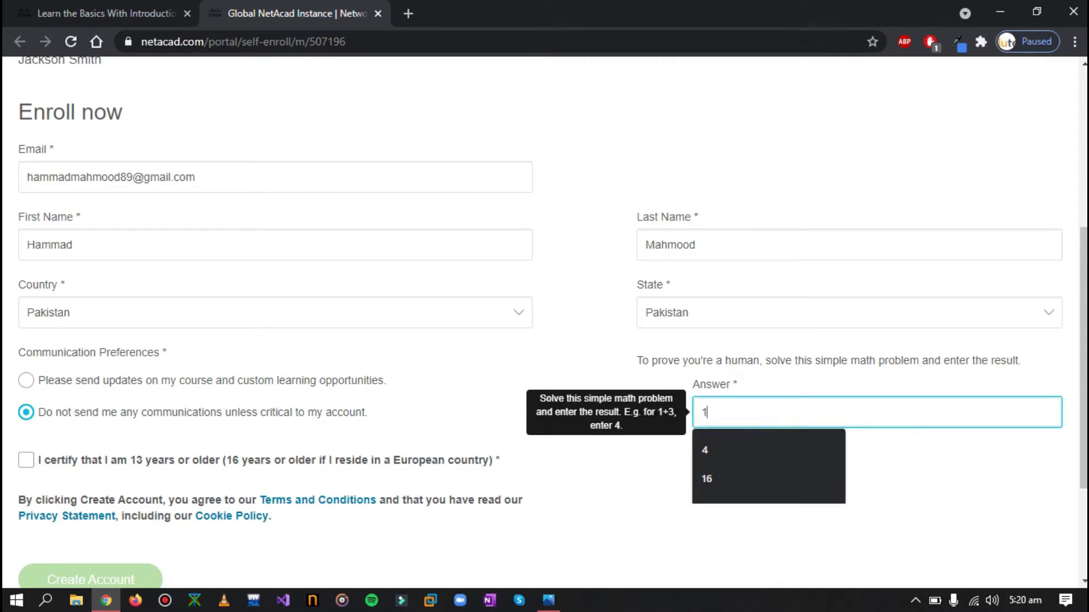
click(636, 540)
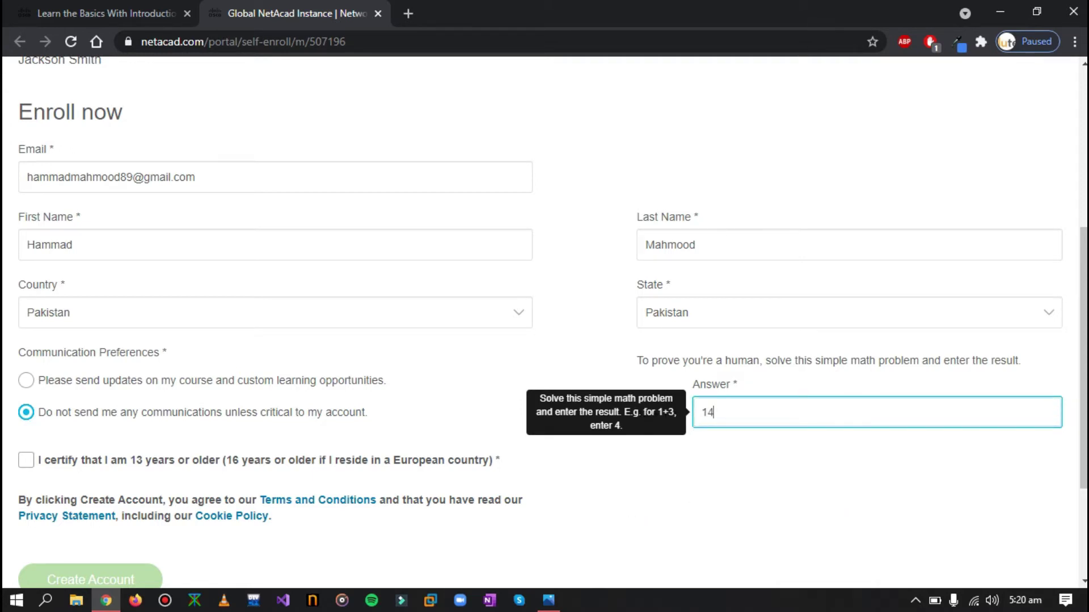
scroll(637, 540, down, 3)
click(27, 300)
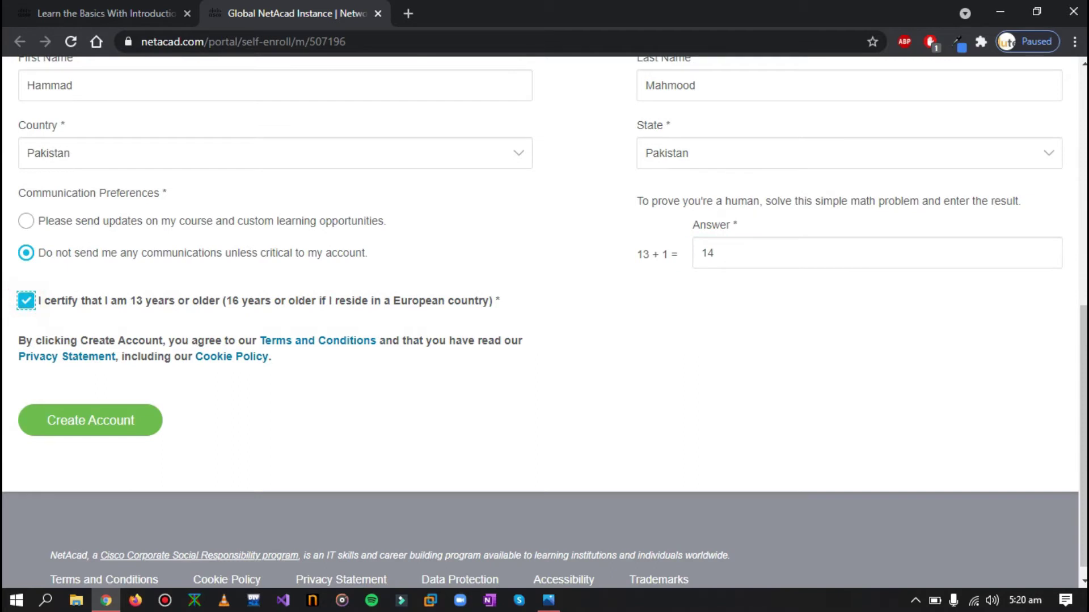
Submit the enrollment form and open Gmail in a new tab to find the activation email
click(109, 424)
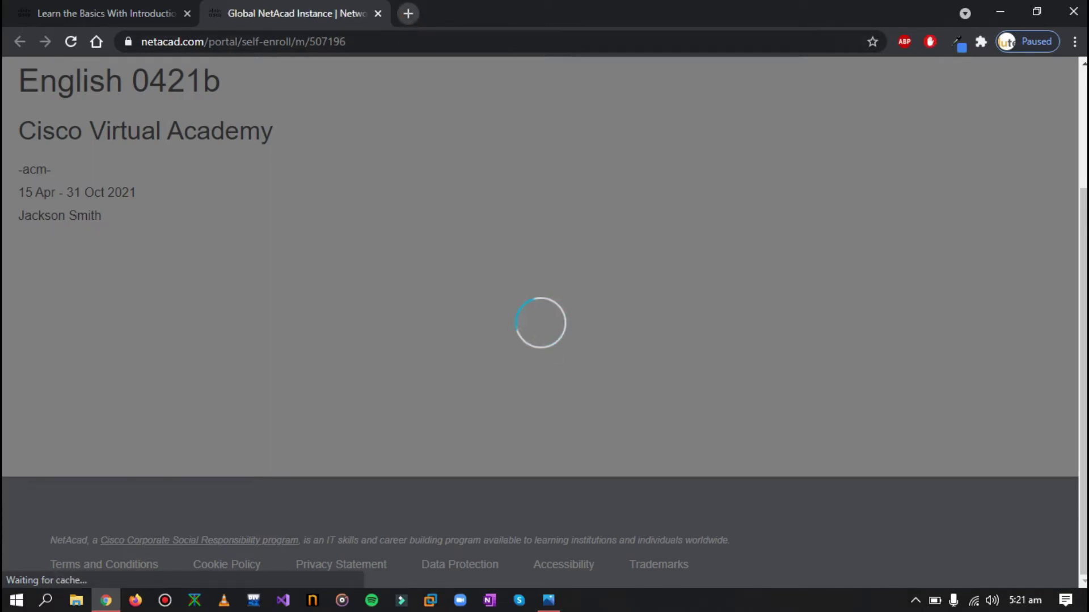
click(408, 13)
text(gmail.com)
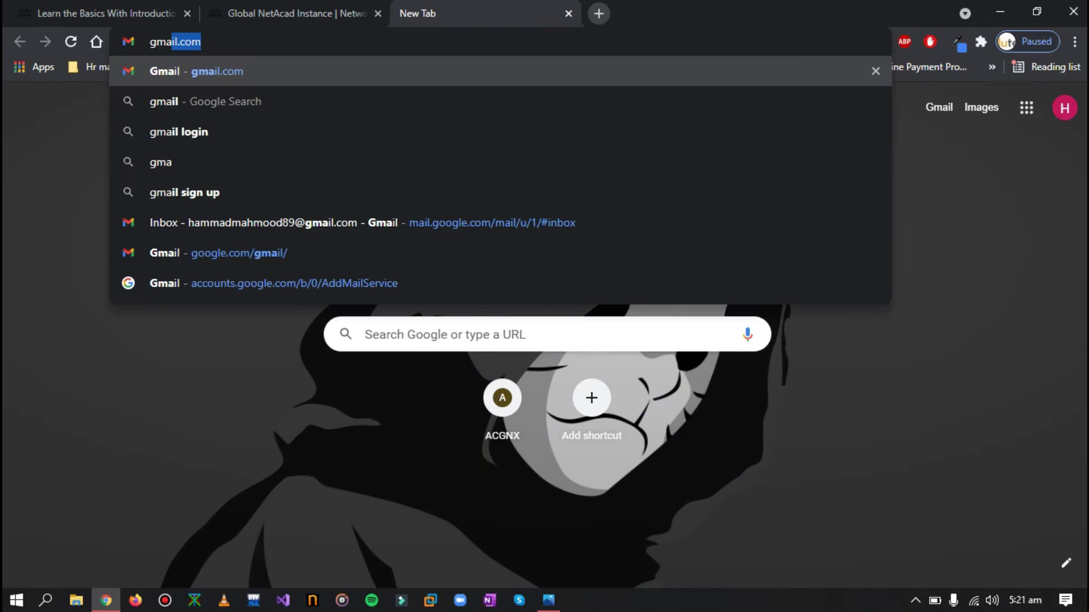
key(Down)
key(Down)
key(Down)
key(Down)
key(Down)
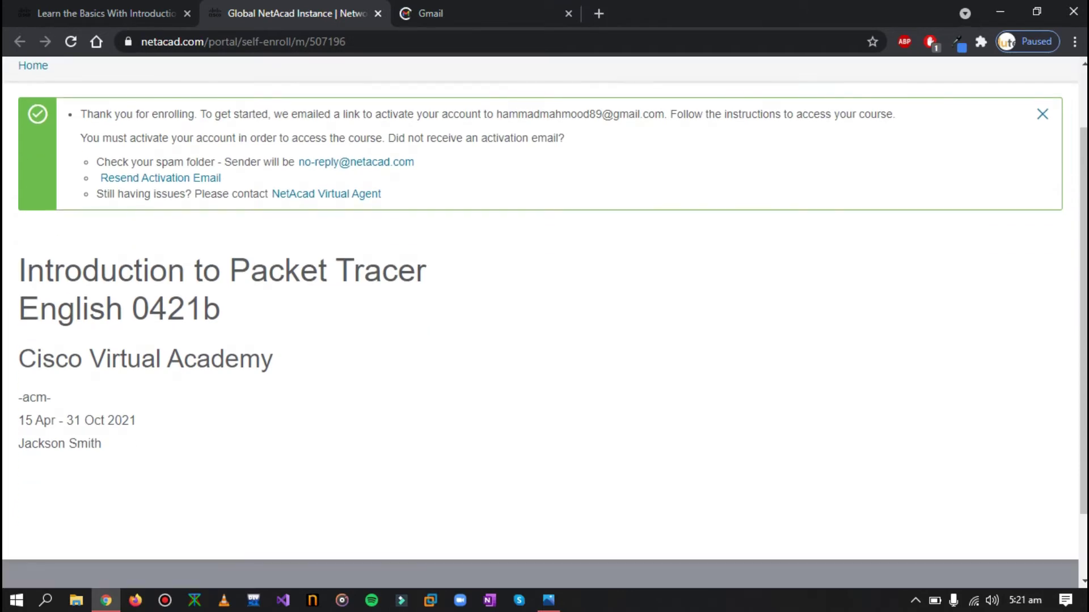
scroll(544, 317, down, 2)
scroll(544, 317, up, 3)
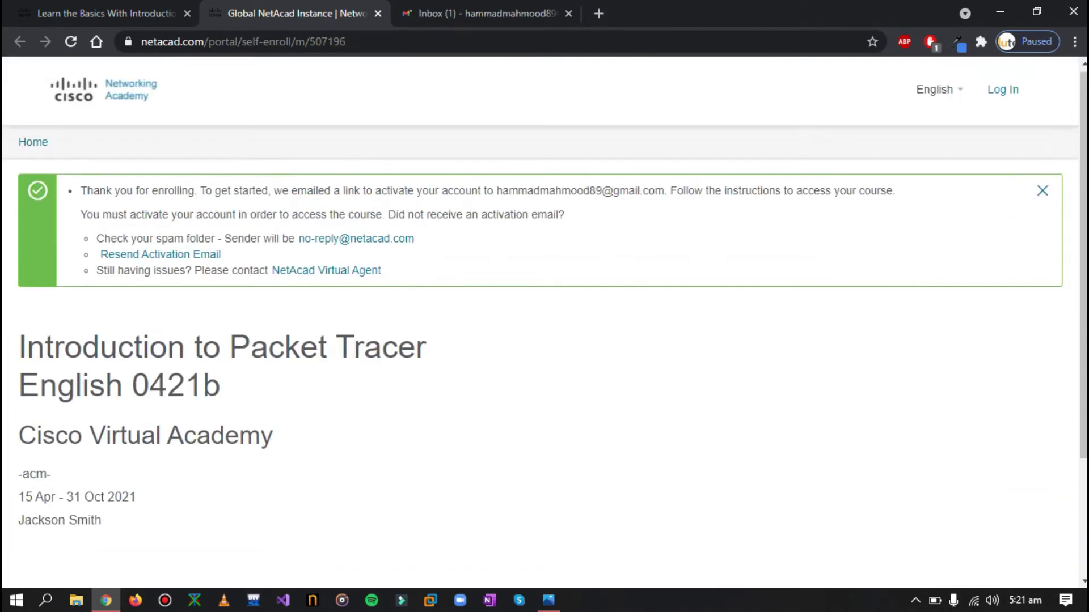
Open the 'Welcome to Networking Academy: Activate Your Account' email and follow its Activate account link
click(482, 13)
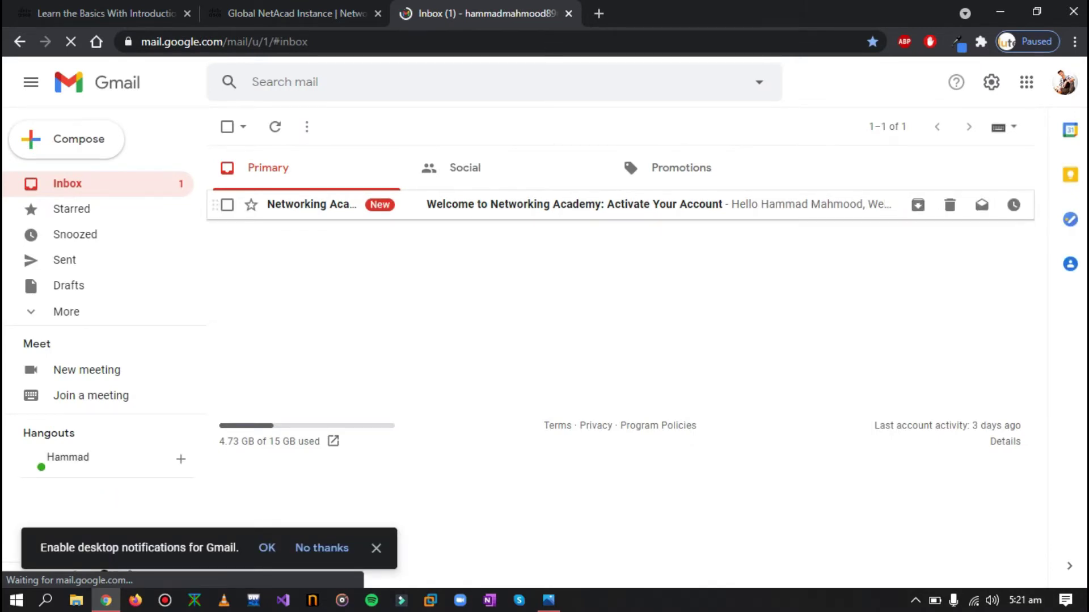
click(543, 214)
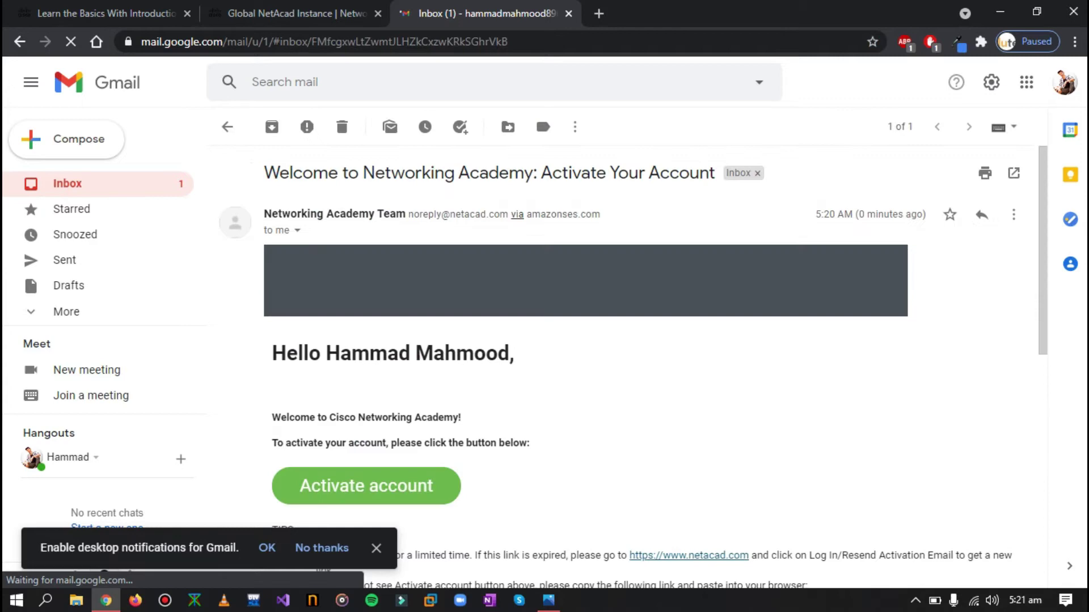
scroll(544, 214, down, 2)
scroll(367, 256, down, 3)
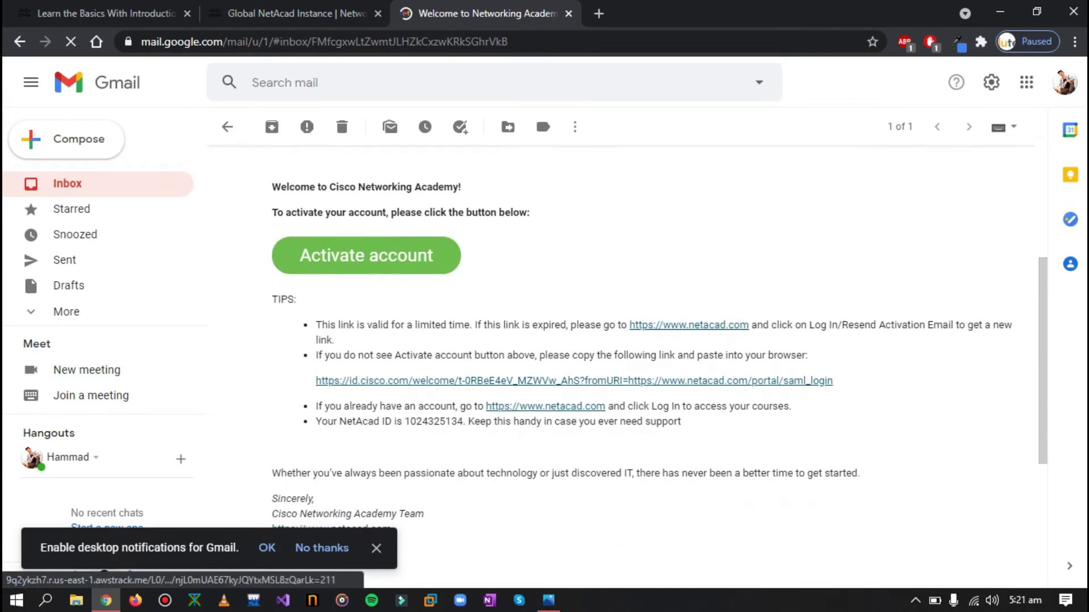
click(368, 255)
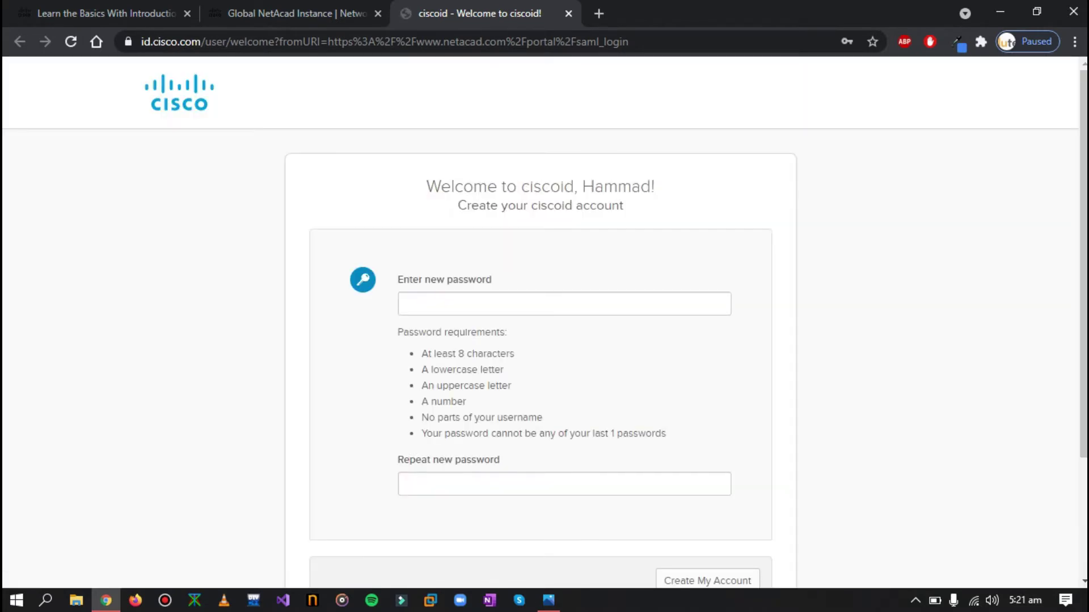
Type the new Cisco ID password and retype it in Repeat new password, fixing typos
click(436, 304)
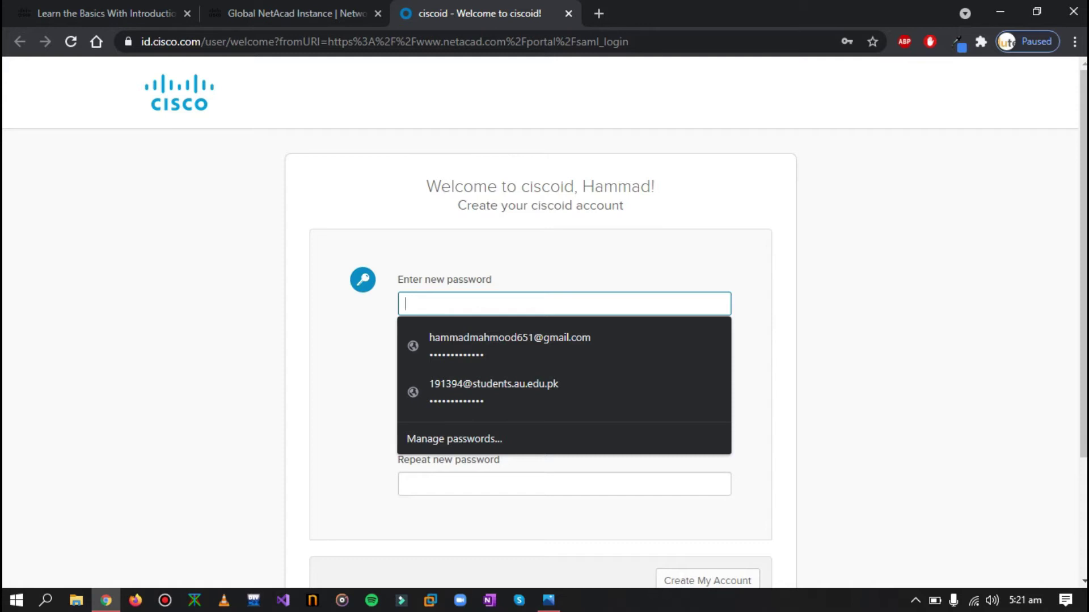
text(•••••)
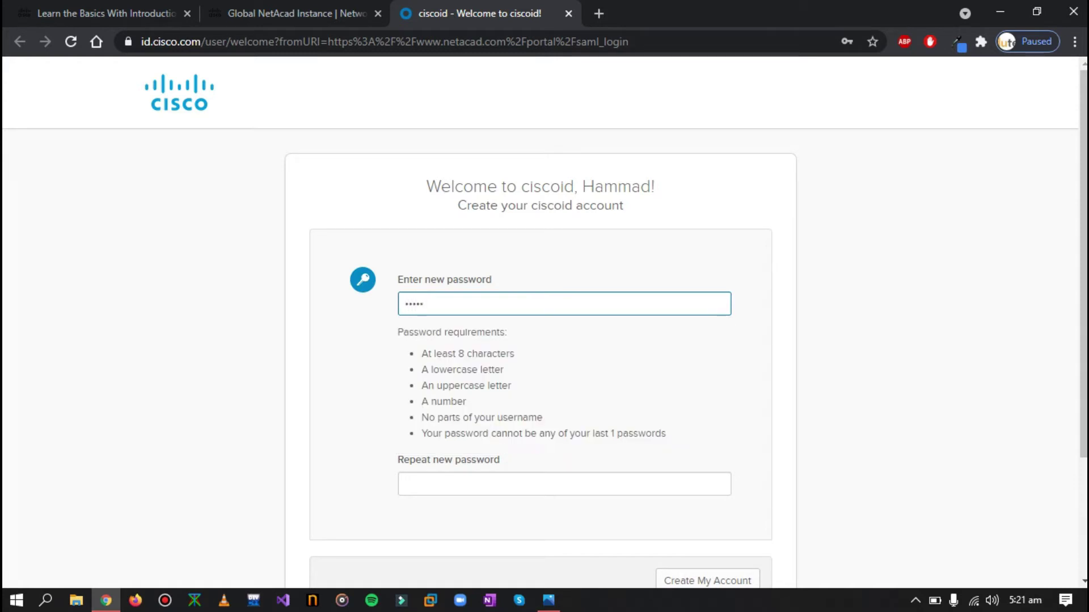
text(••••••)
key(BackSpace)
key(BackSpace)
key(BackSpace)
key(BackSpace)
key(BackSpace)
key(BackSpace)
key(BackSpace)
key(BackSpace)
key(BackSpace)
key(BackSpace)
text(••)
key(BackSpace)
key(BackSpace)
text(••••••••••••••)
click(566, 481)
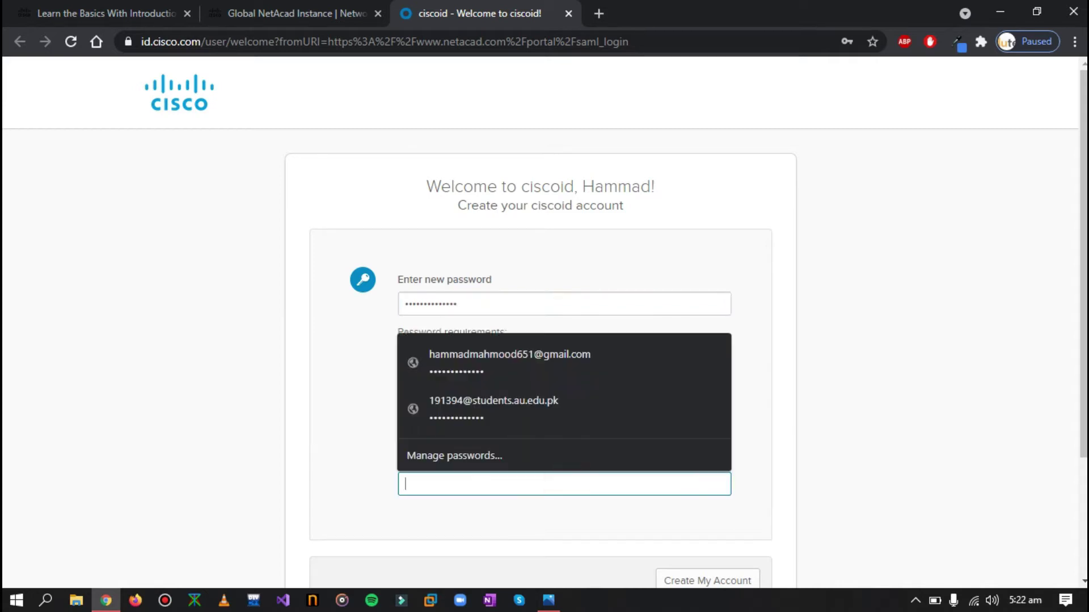
text(••••••••••)
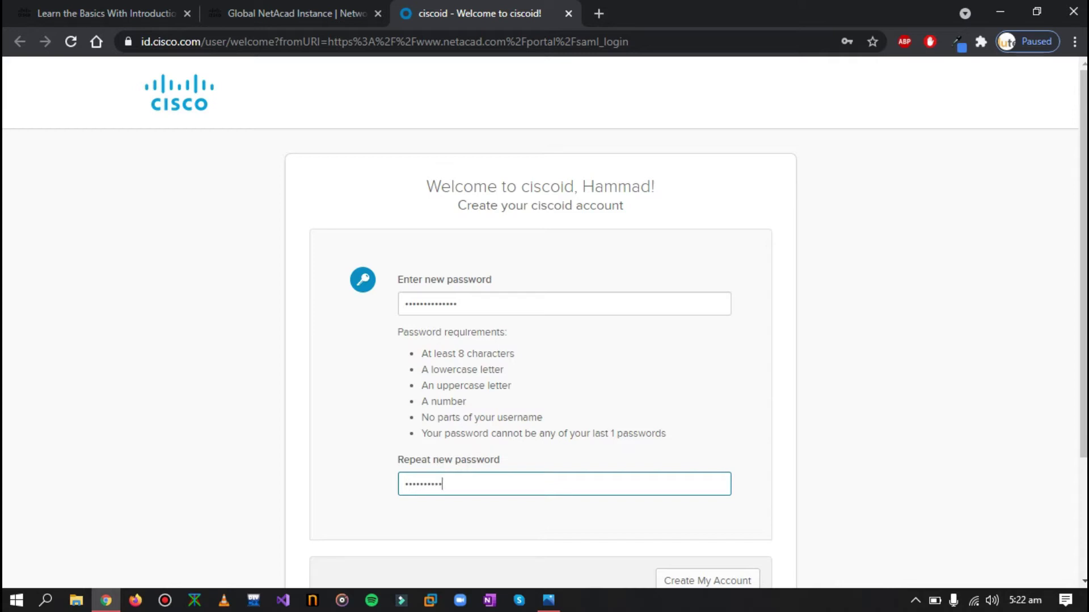
key(BackSpace)
key(BackSpace)
key(BackSpace)
key(BackSpace)
key(BackSpace)
key(BackSpace)
key(BackSpace)
key(BackSpace)
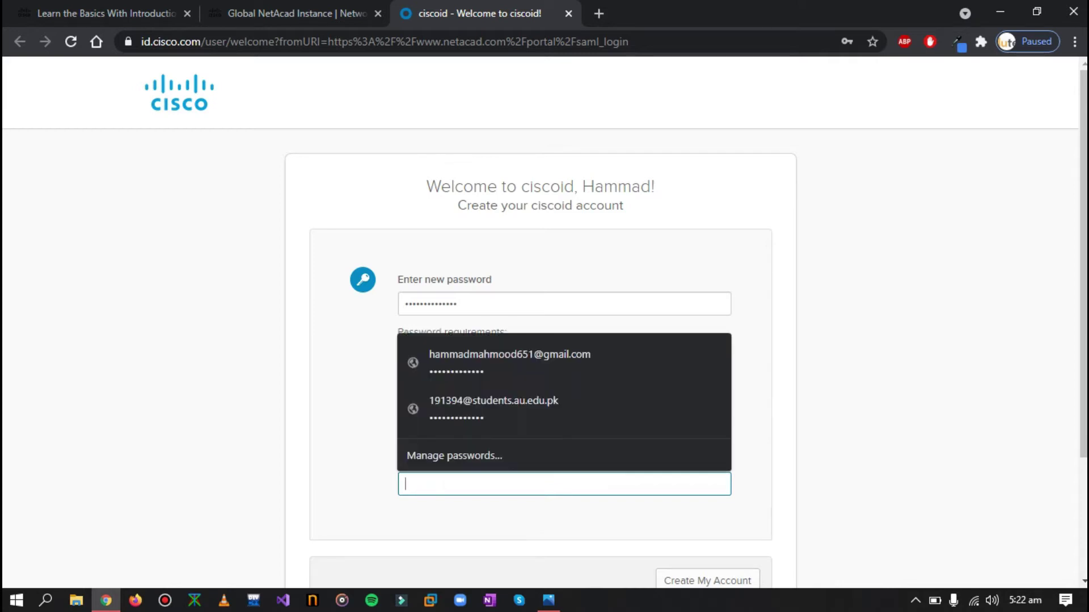
text(*****)
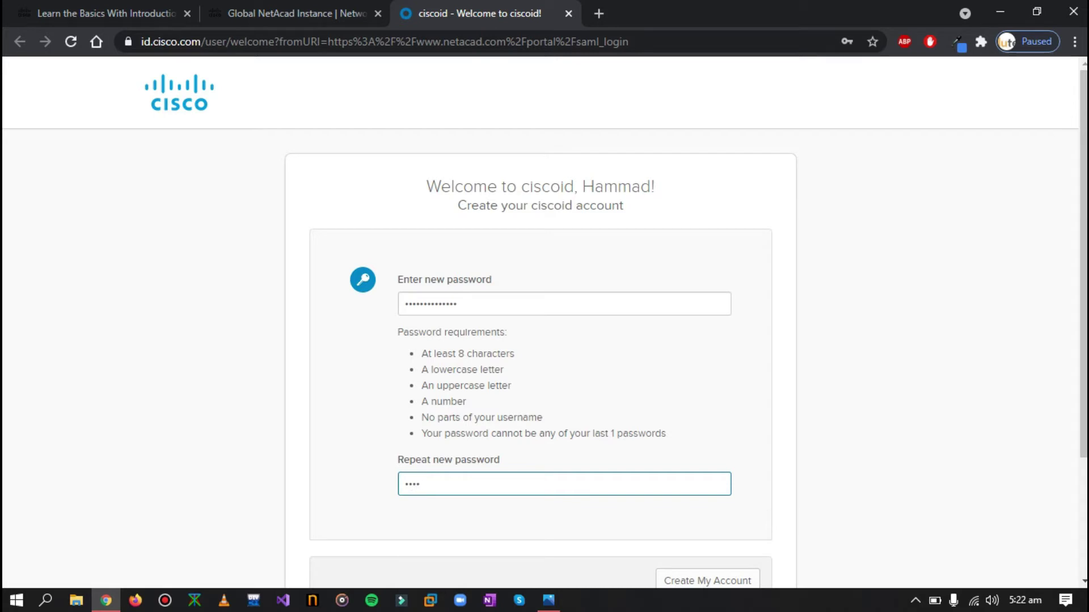
key(BackSpace)
key(BackSpace)
key(BackSpace)
key(BackSpace)
text(*************)
scroll(544, 317, down, 3)
Create the Cisco ID account, decline browser password saving, and set gender to Male
click(730, 420)
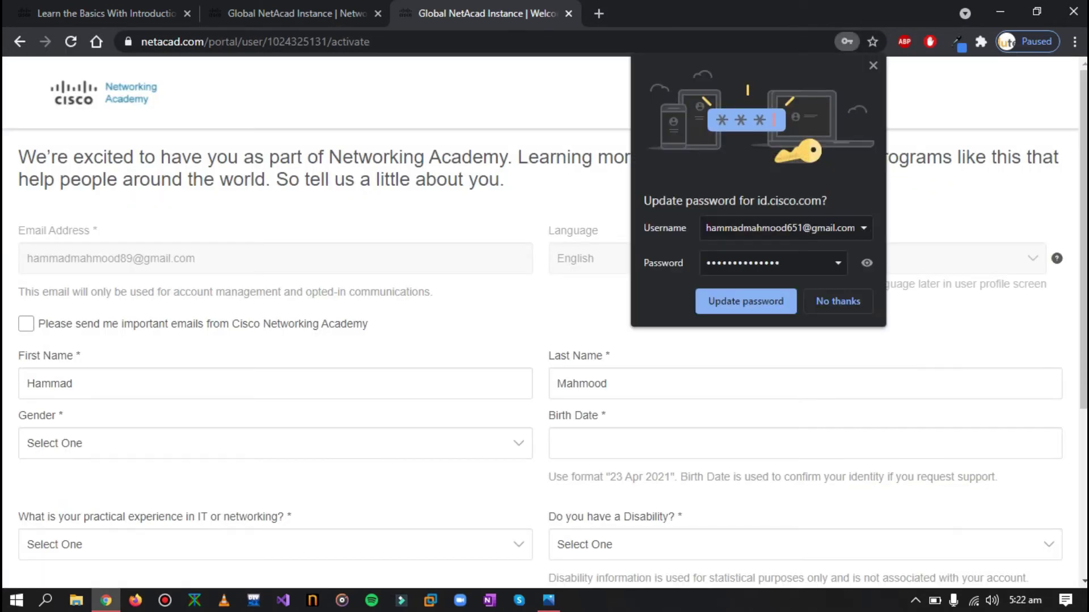
click(827, 300)
key(Tab)
key(Tab)
key(Tab)
key(Tab)
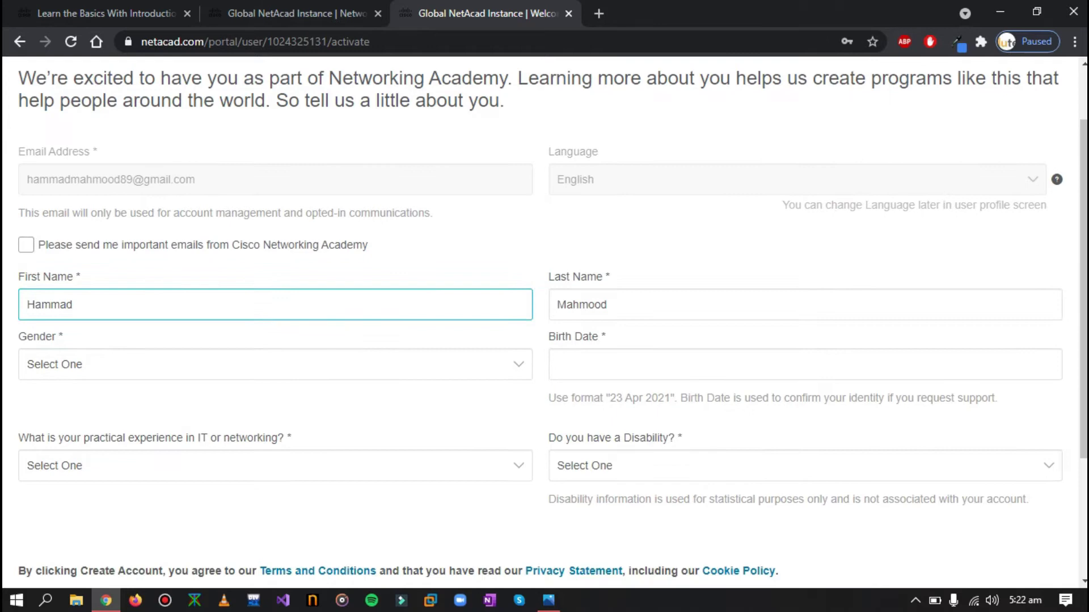
scroll(545, 340, down, 1)
key(shift+Tab)
click(245, 367)
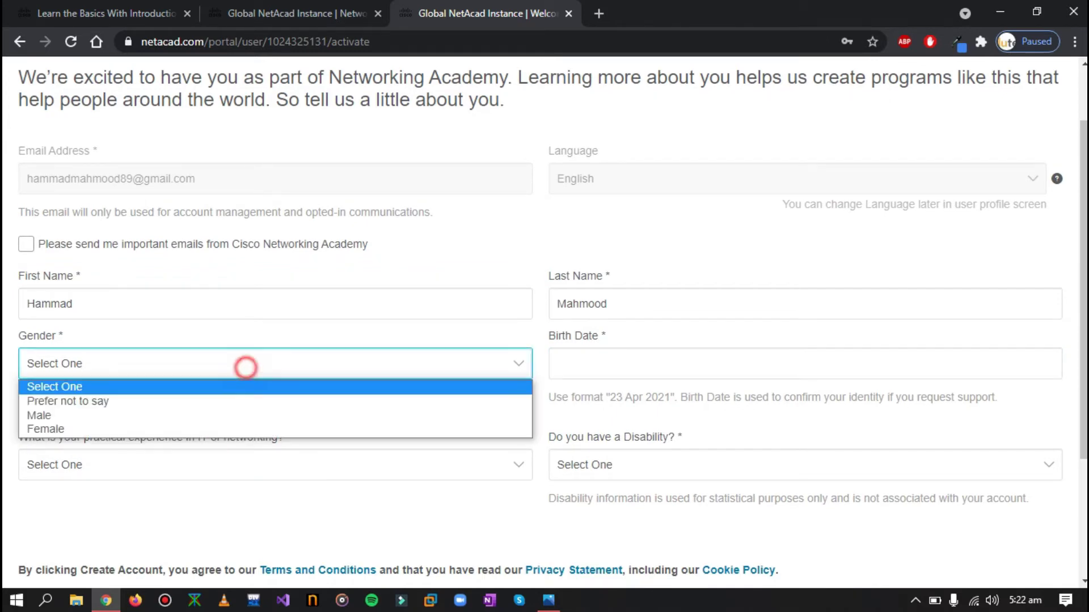
click(100, 415)
Fill in the birth date, set IT experience to None and disability to No, then submit
click(597, 357)
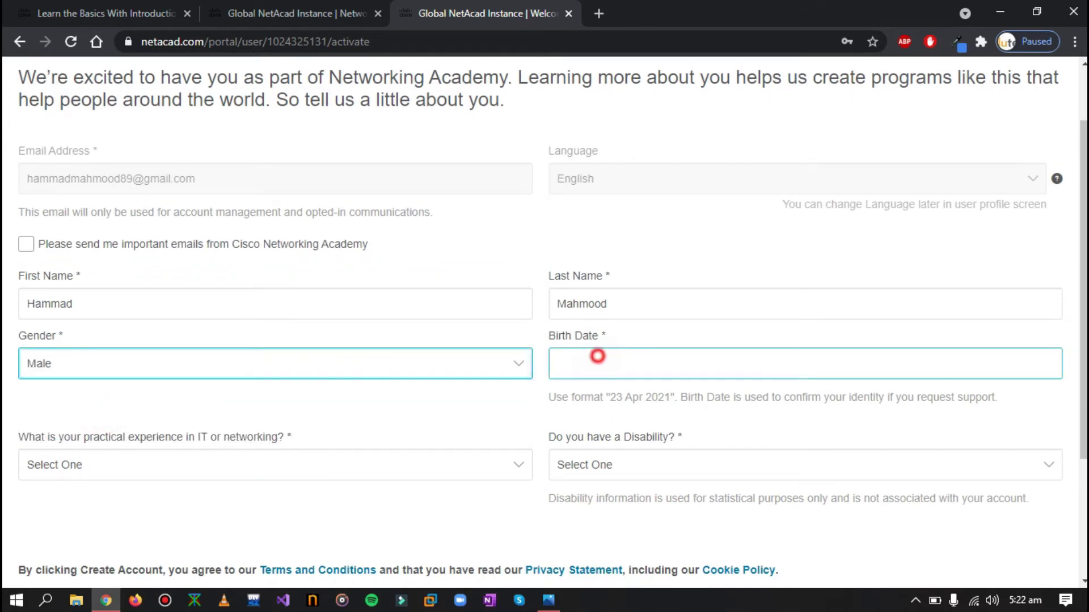
click(595, 401)
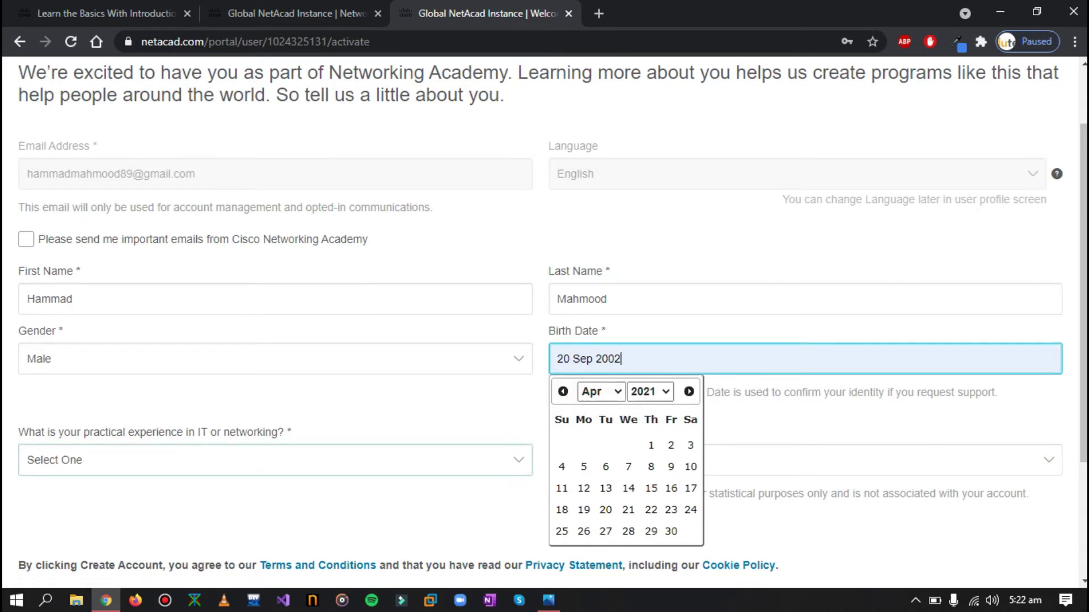
scroll(596, 401, down, 3)
click(130, 301)
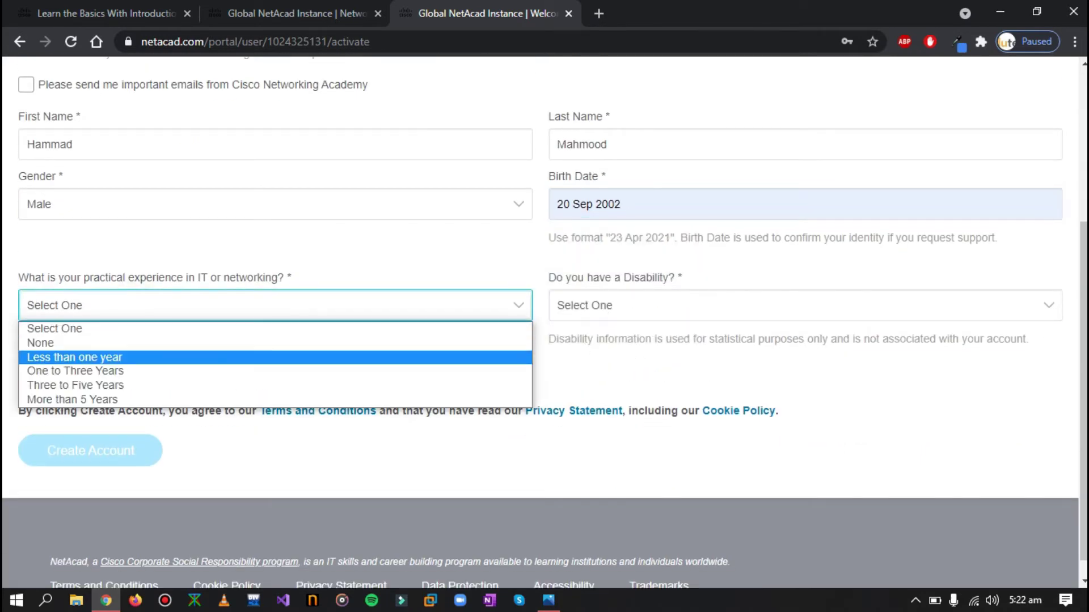
click(90, 342)
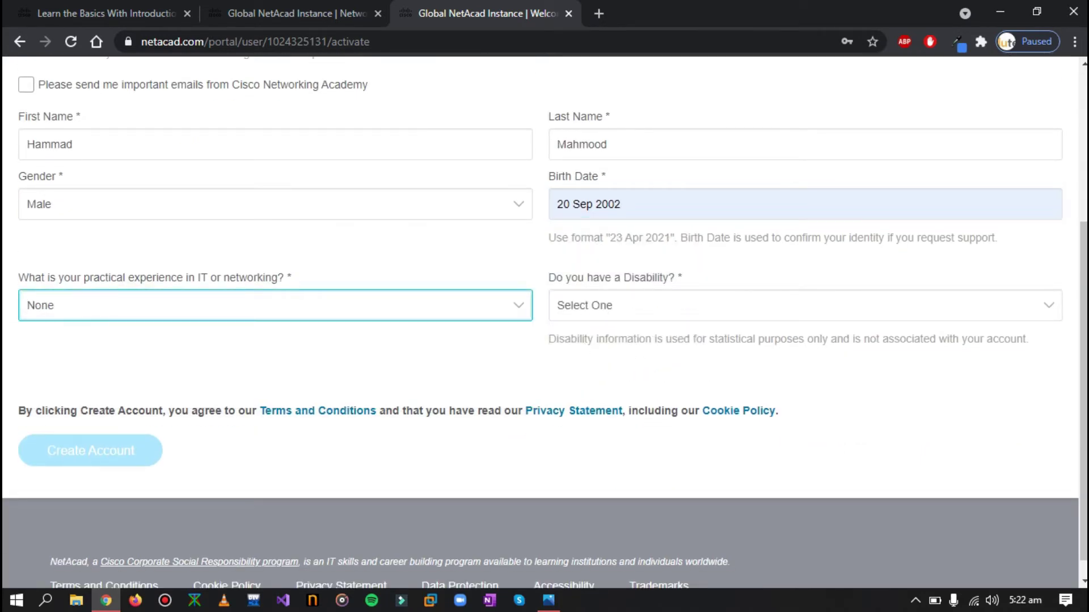
key(Tab)
click(671, 304)
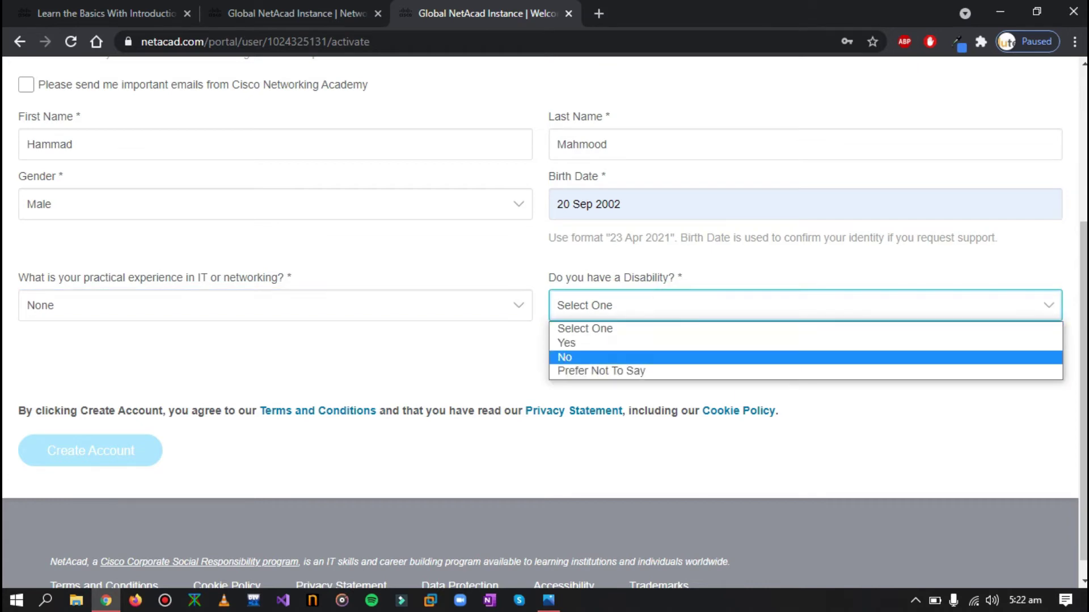
click(626, 356)
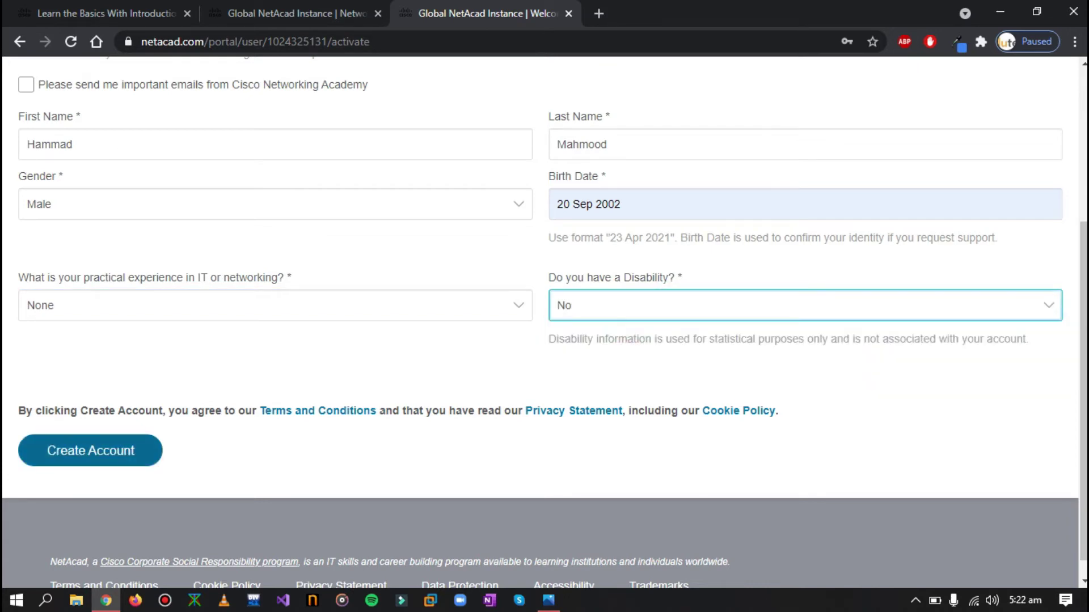
click(80, 450)
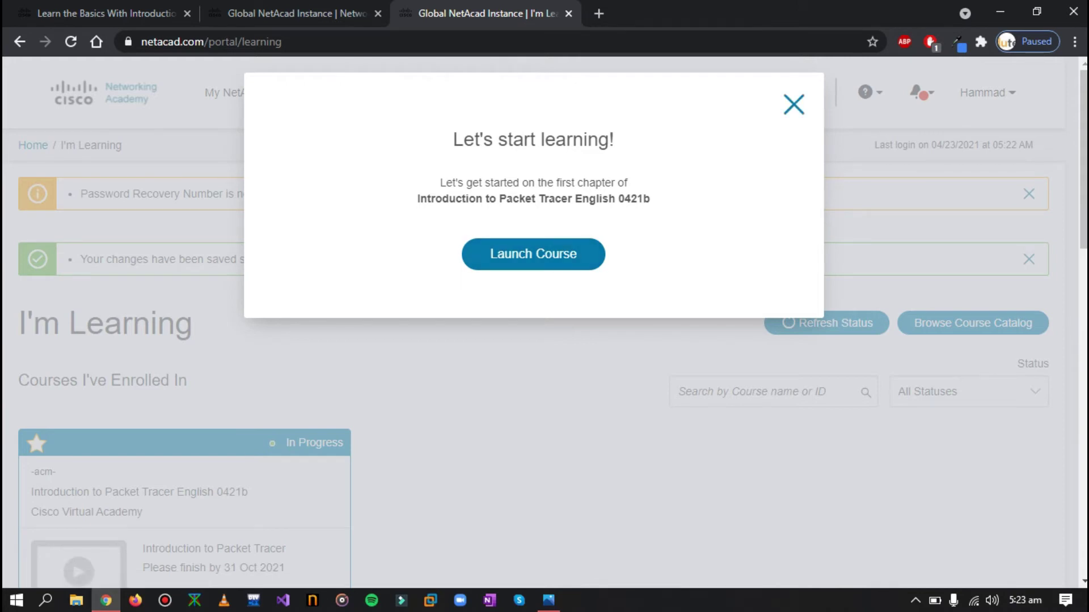
Close the 'Let's start learning!' prompt and show the Resources menu with Download Packet Tracer
click(793, 104)
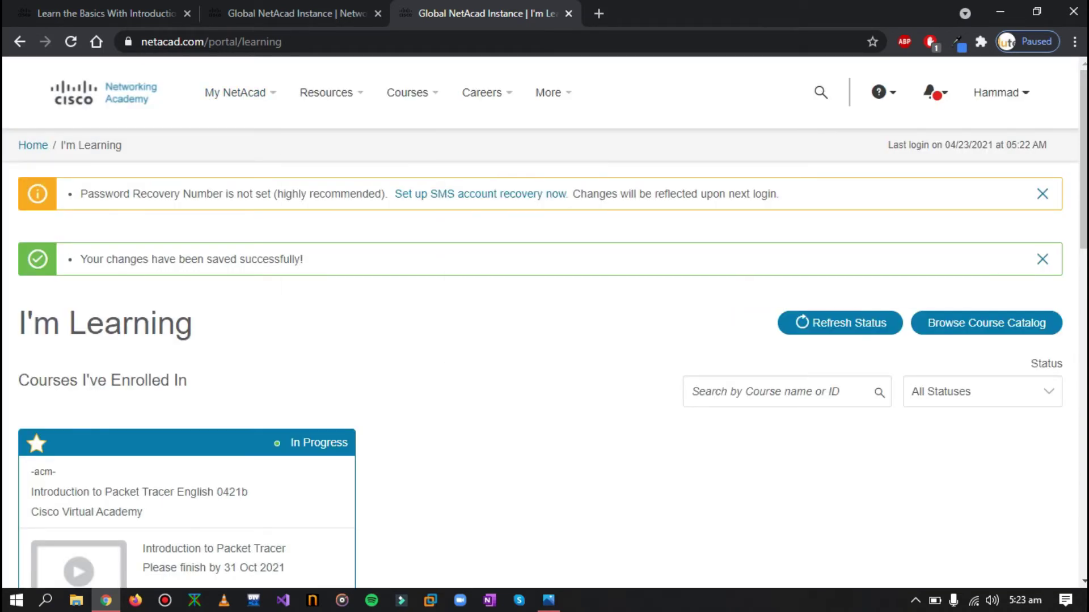
click(291, 41)
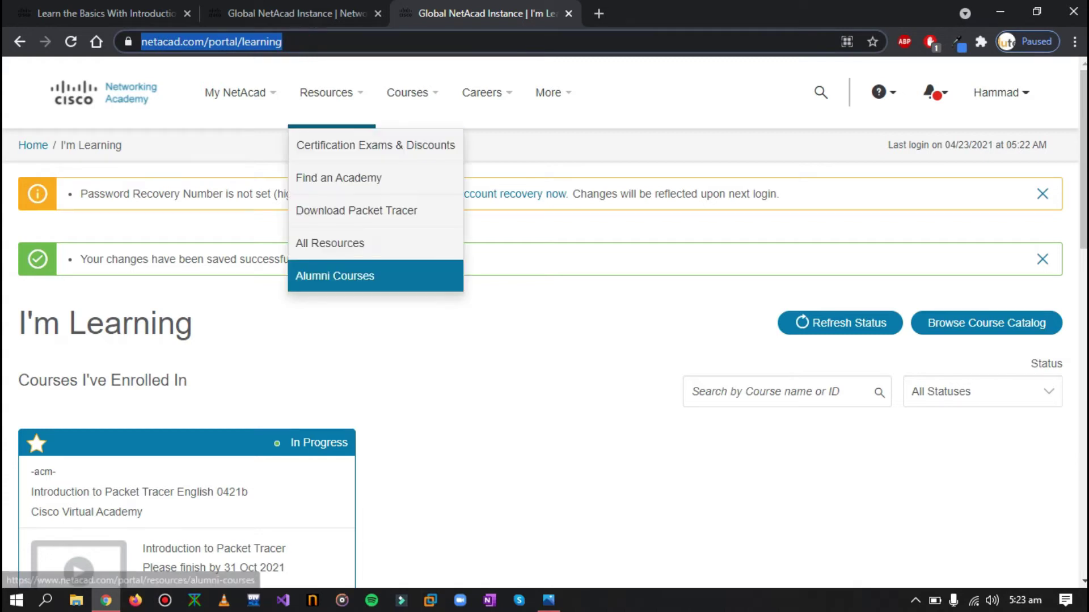
click(501, 327)
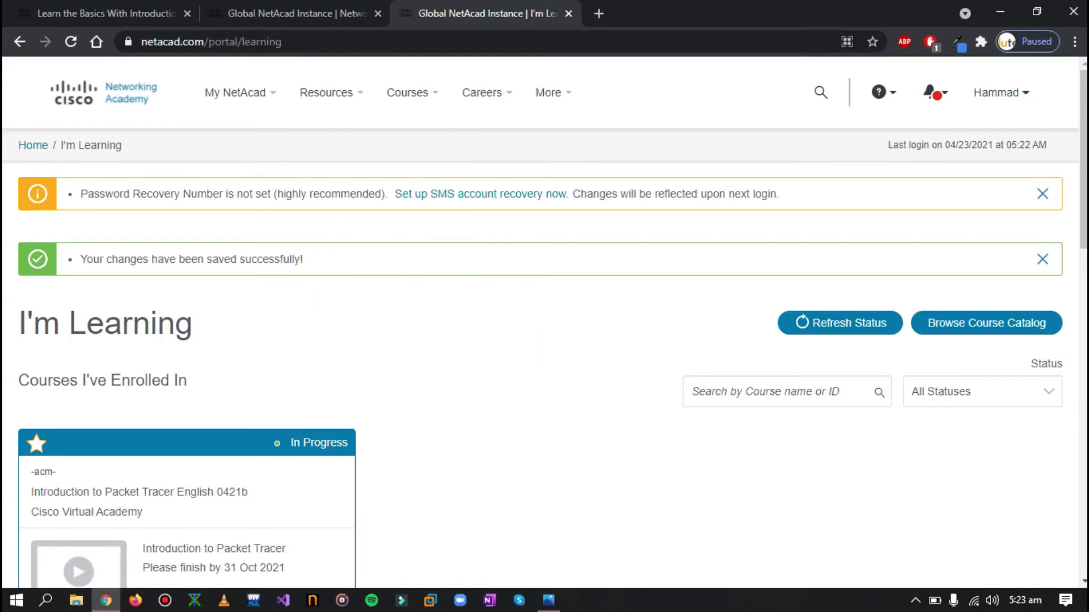
mouse_move(235, 93)
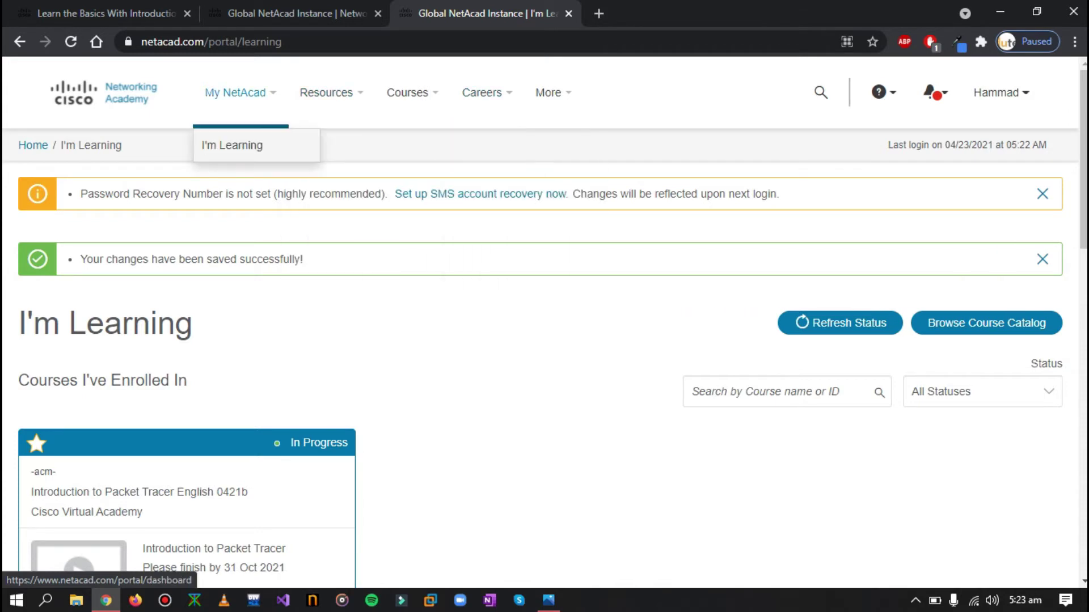
mouse_move(327, 92)
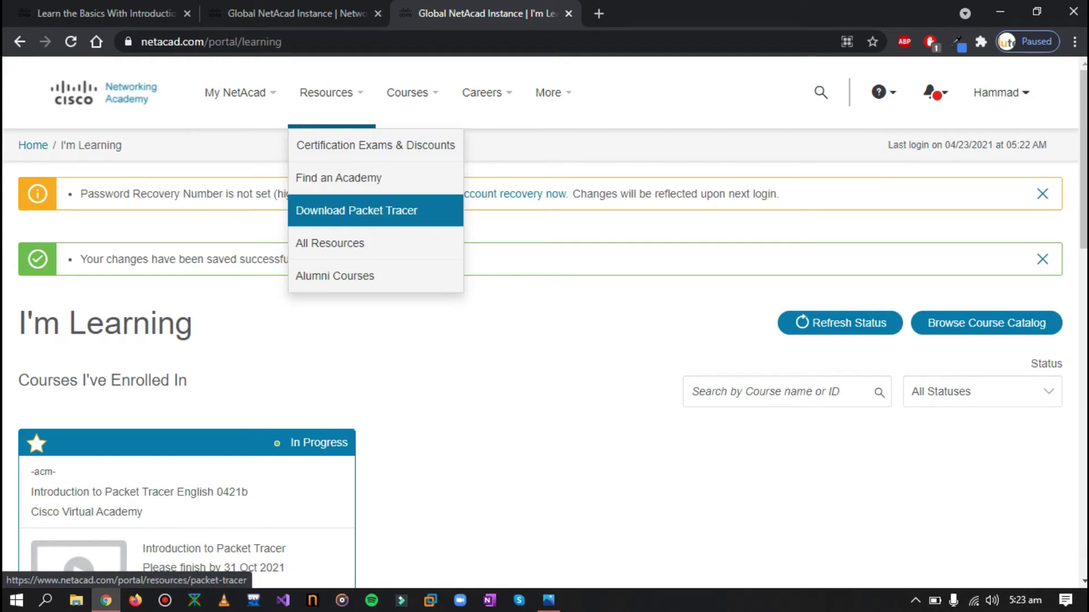
Open the Download Packet Tracer page and scroll to the version 8.0 Windows, Linux and macOS links
click(359, 211)
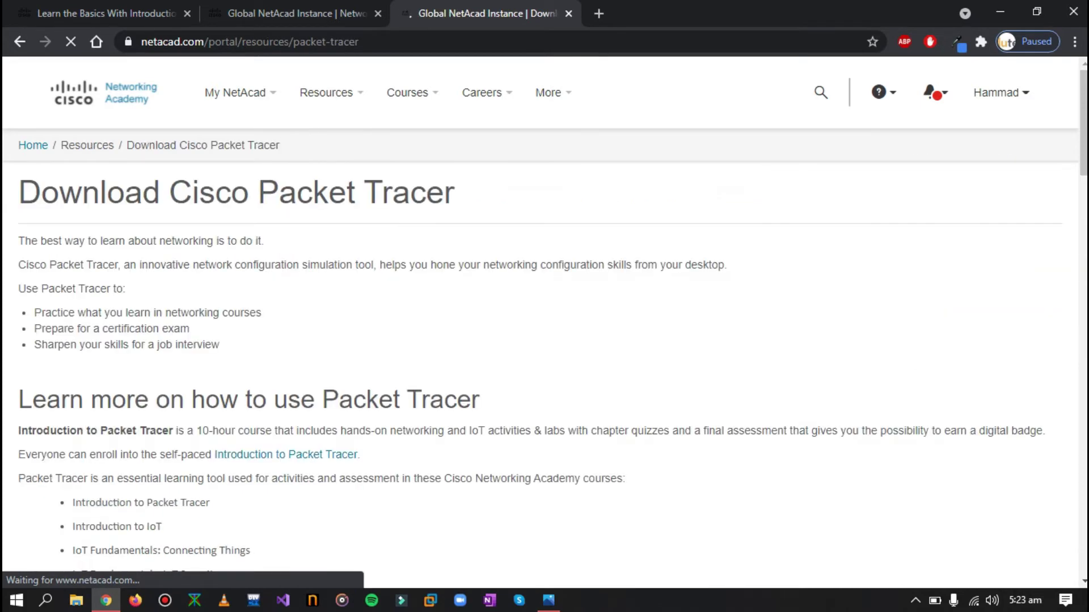
scroll(545, 318, down, 4)
scroll(544, 318, down, 3)
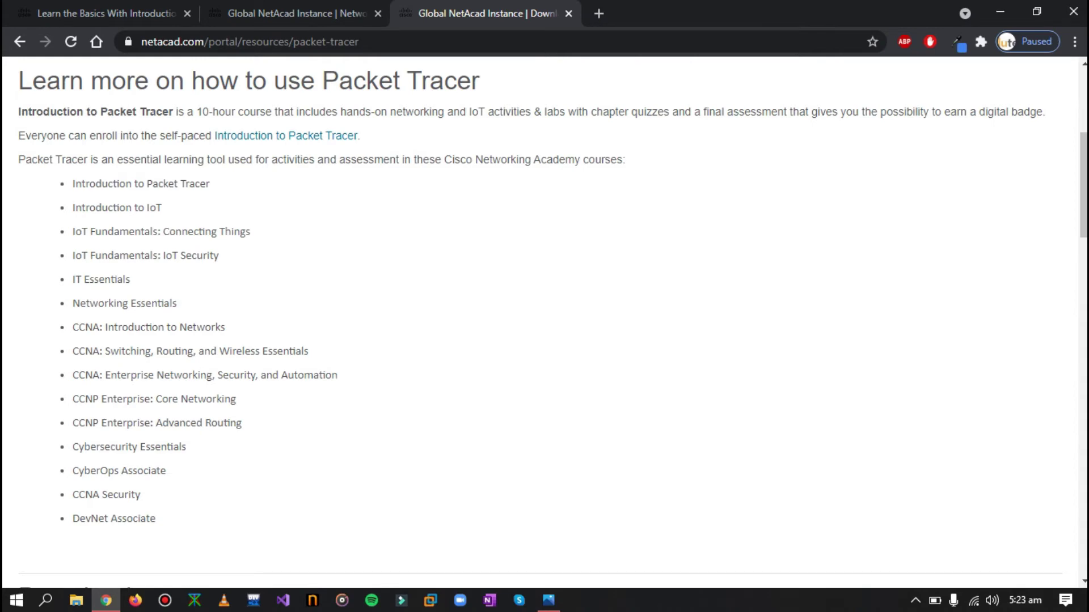
scroll(544, 317, down, 3)
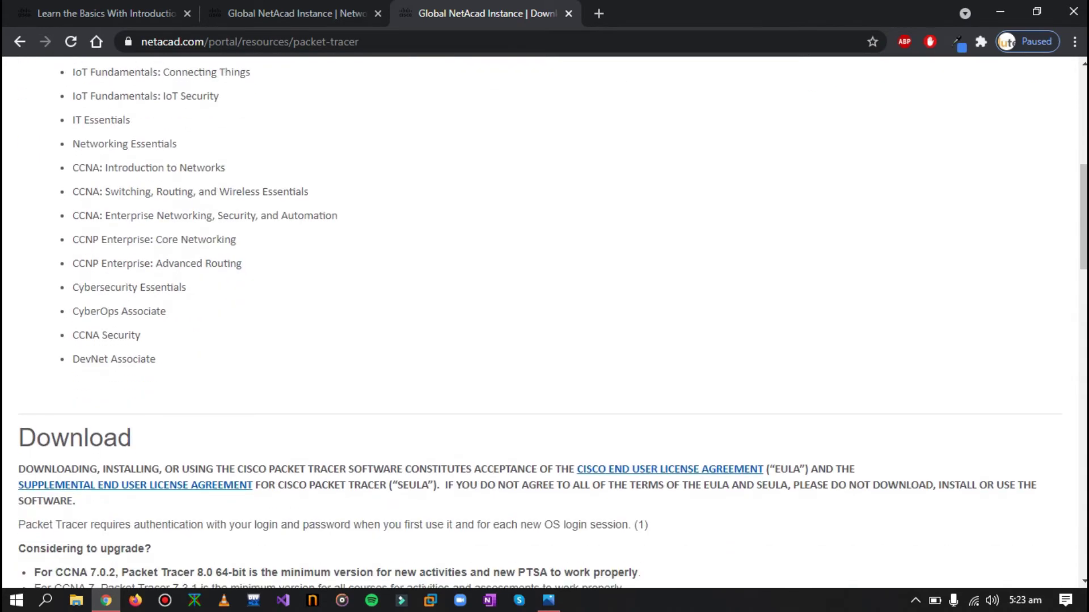
scroll(544, 317, down, 1)
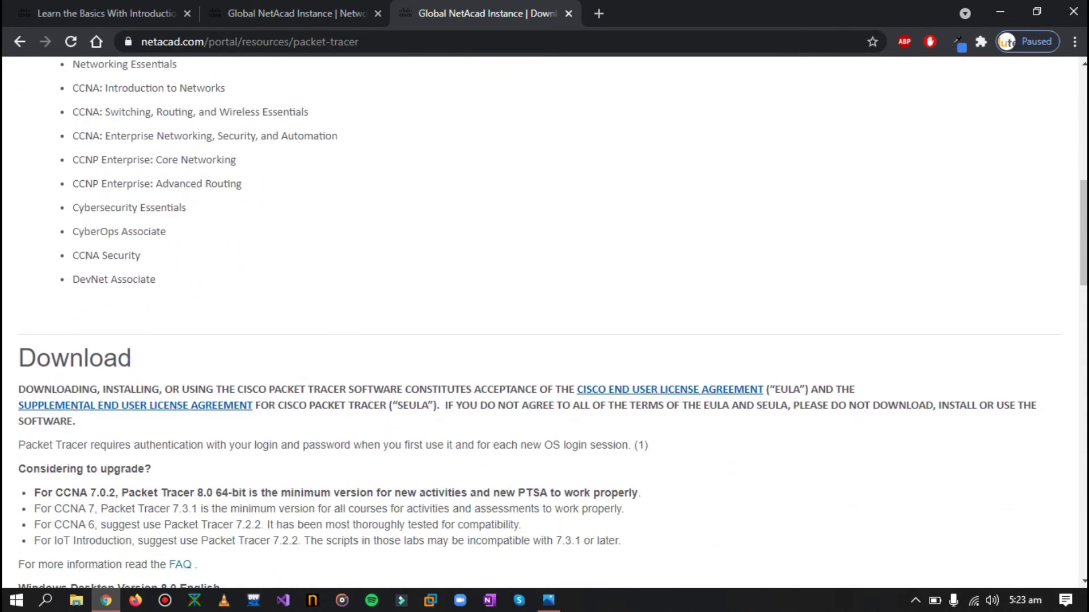
scroll(545, 317, down, 1)
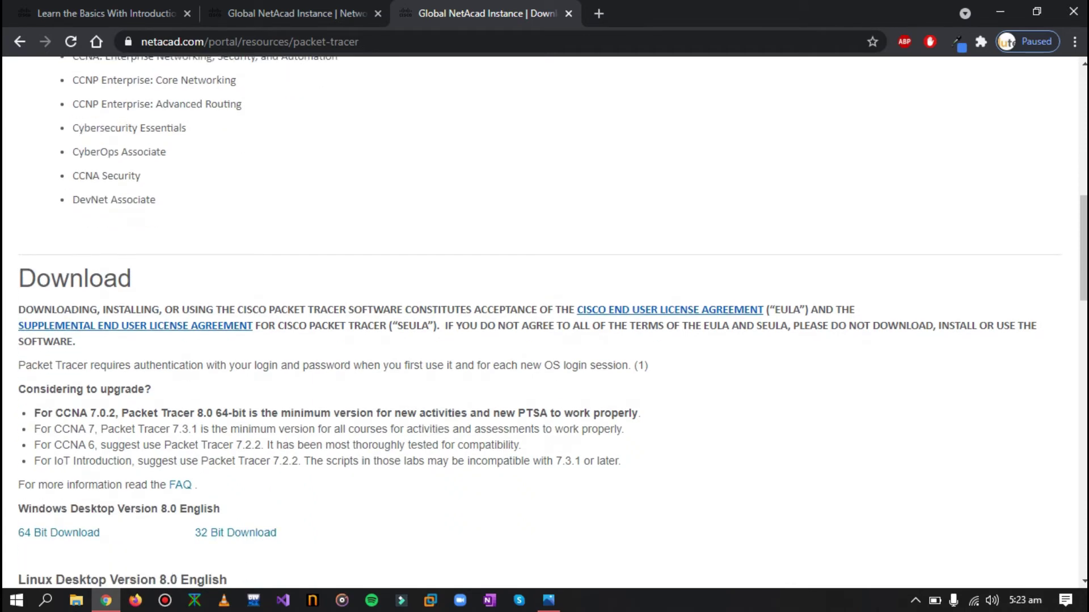
scroll(544, 318, down, 1)
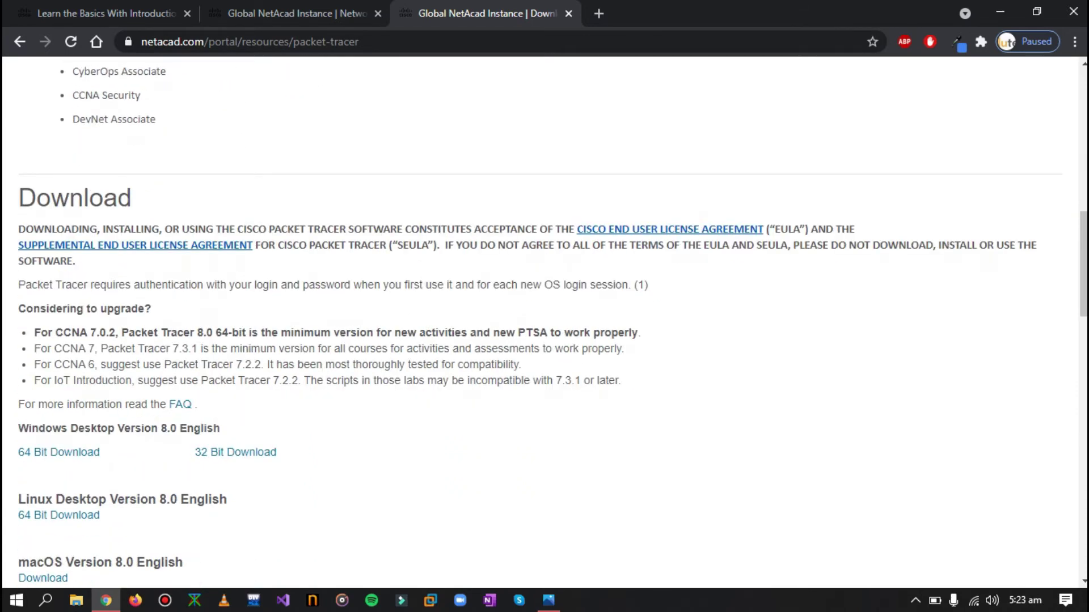
scroll(544, 318, down, 1)
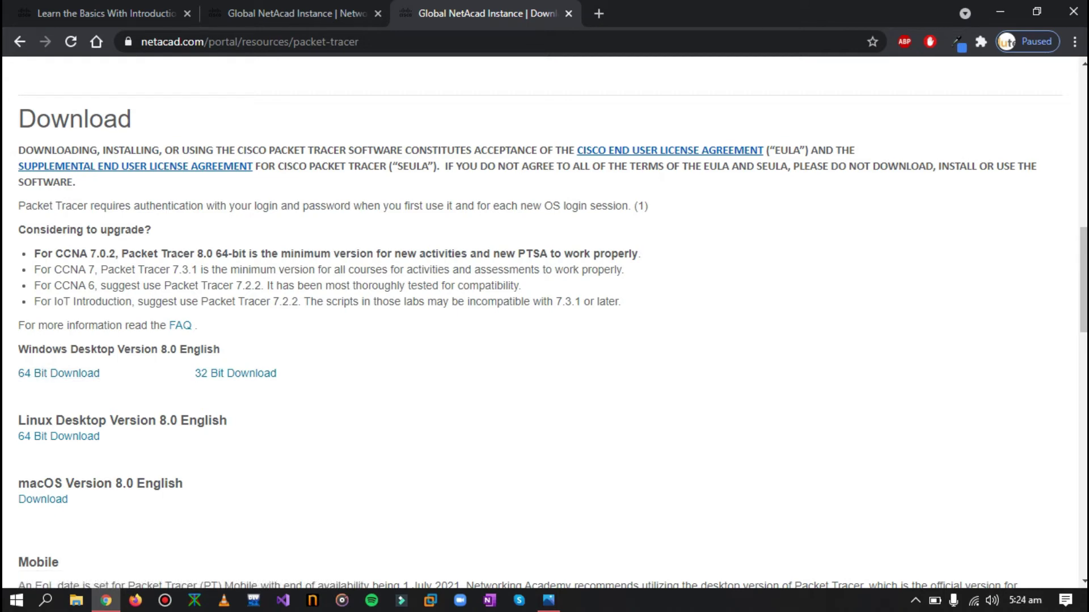
Install Packet Tracer 8.0 64Bit: accept the licence, keep default folders and desktop shortcut, and start installing
click(568, 13)
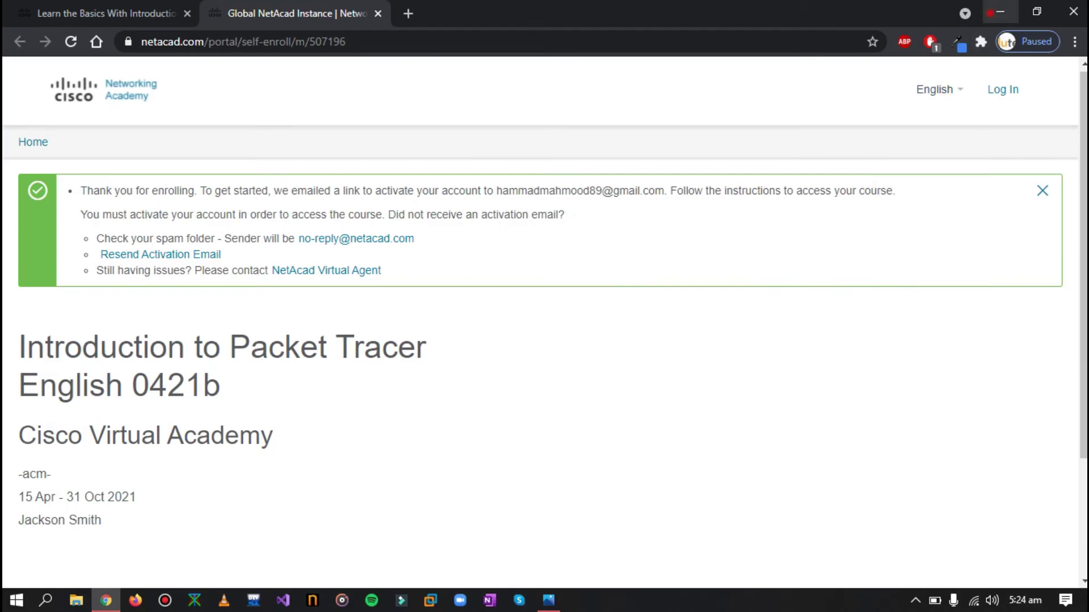
click(992, 12)
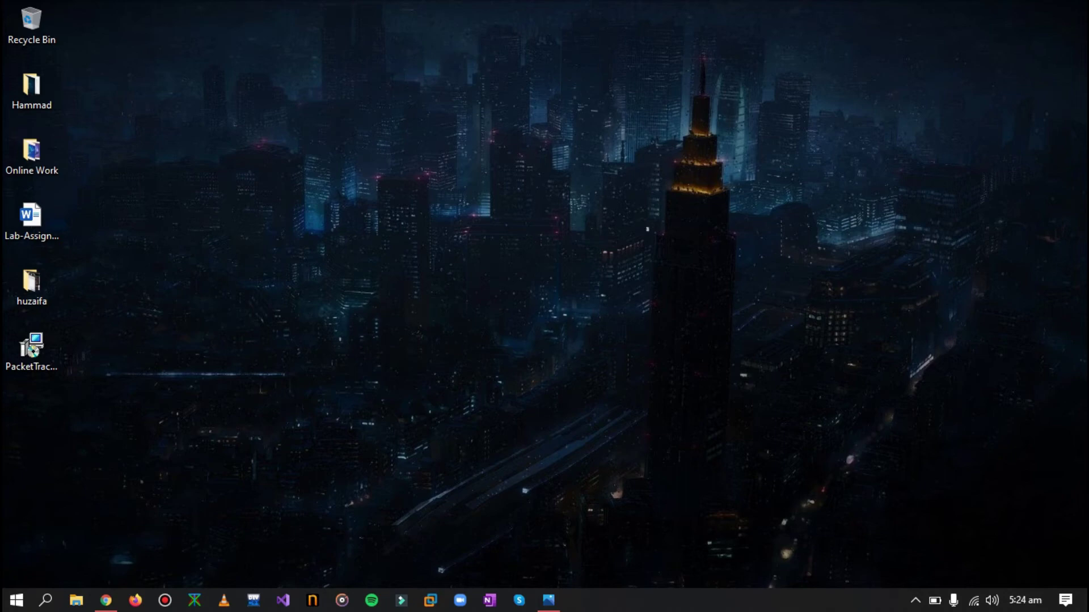
click(386, 380)
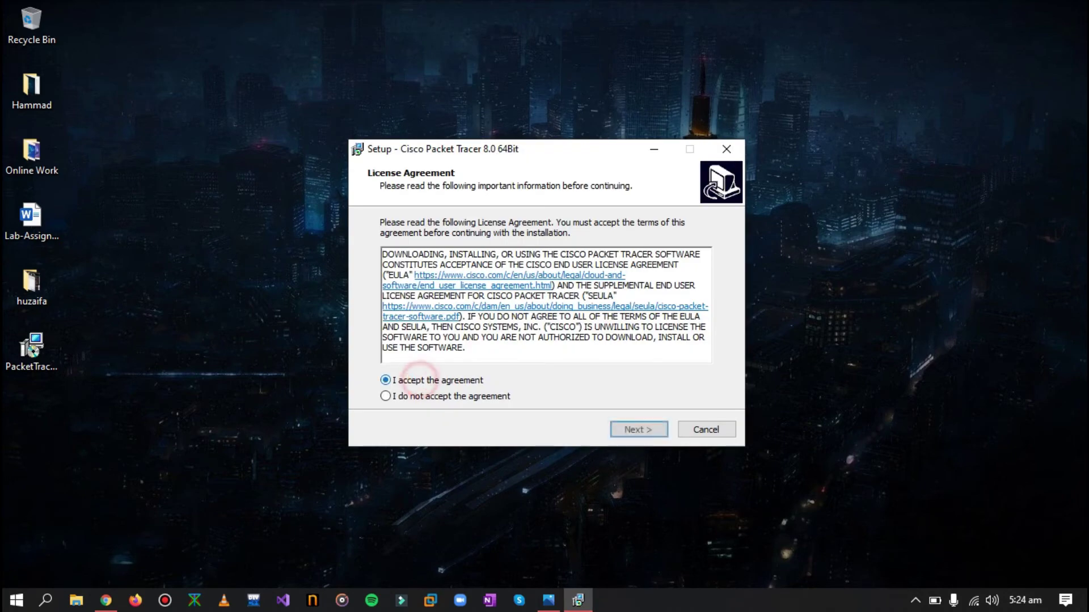
click(649, 430)
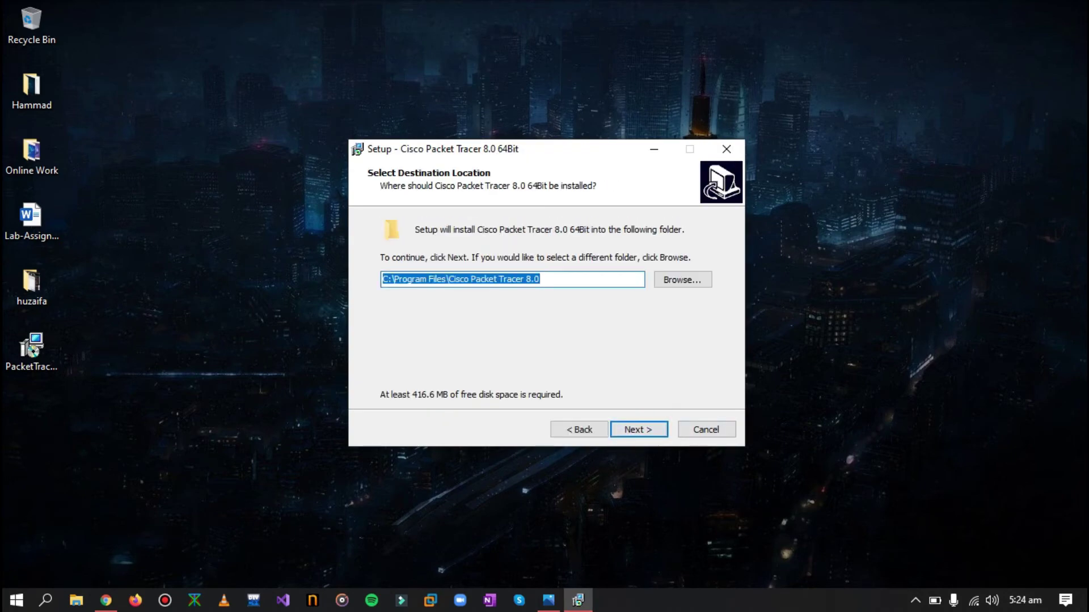
key(Return)
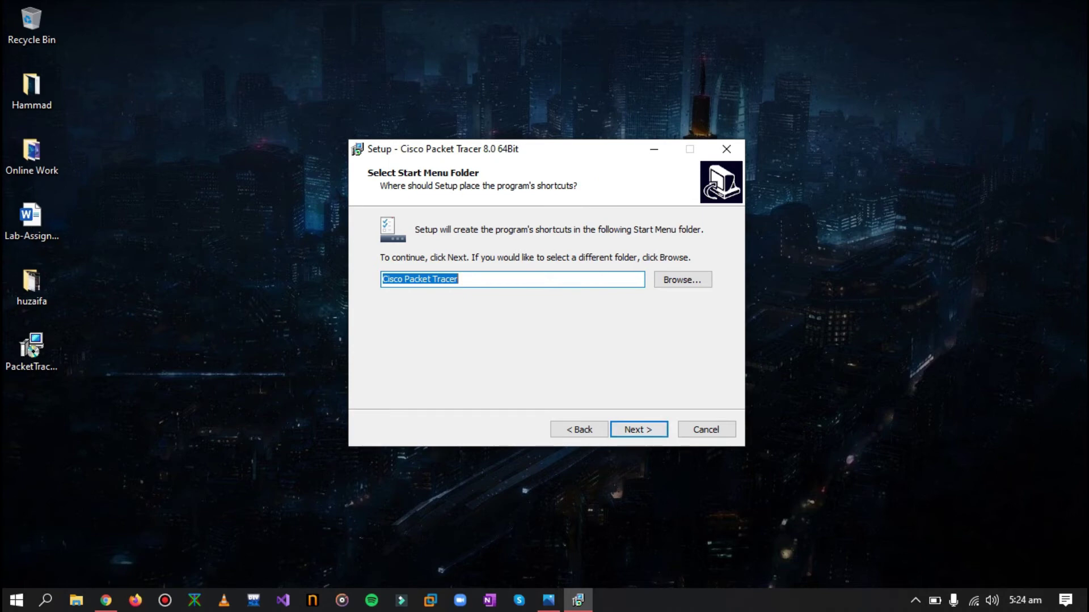
click(638, 429)
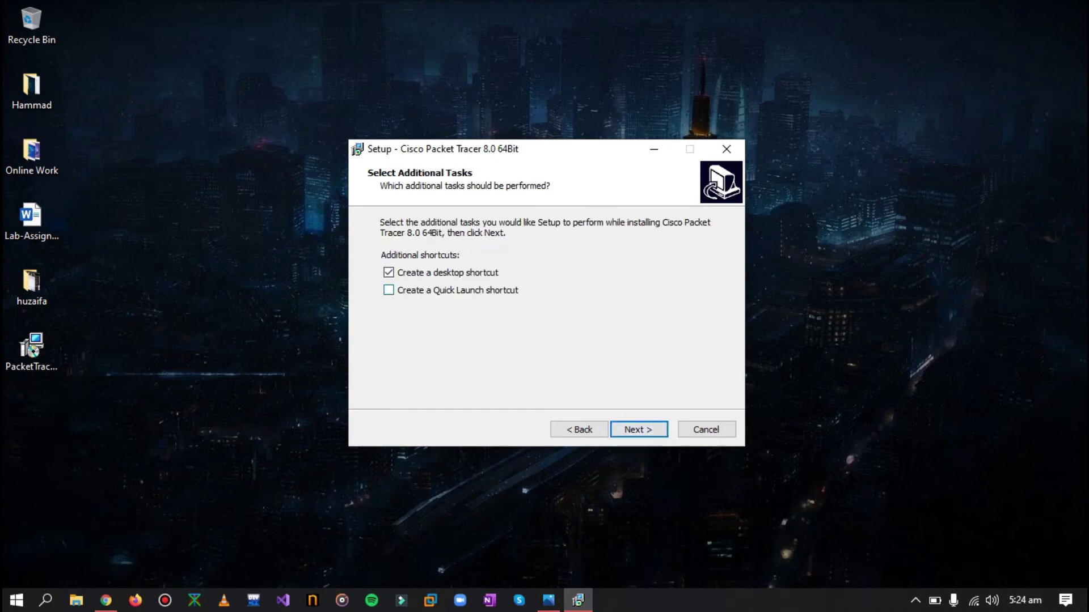
click(639, 430)
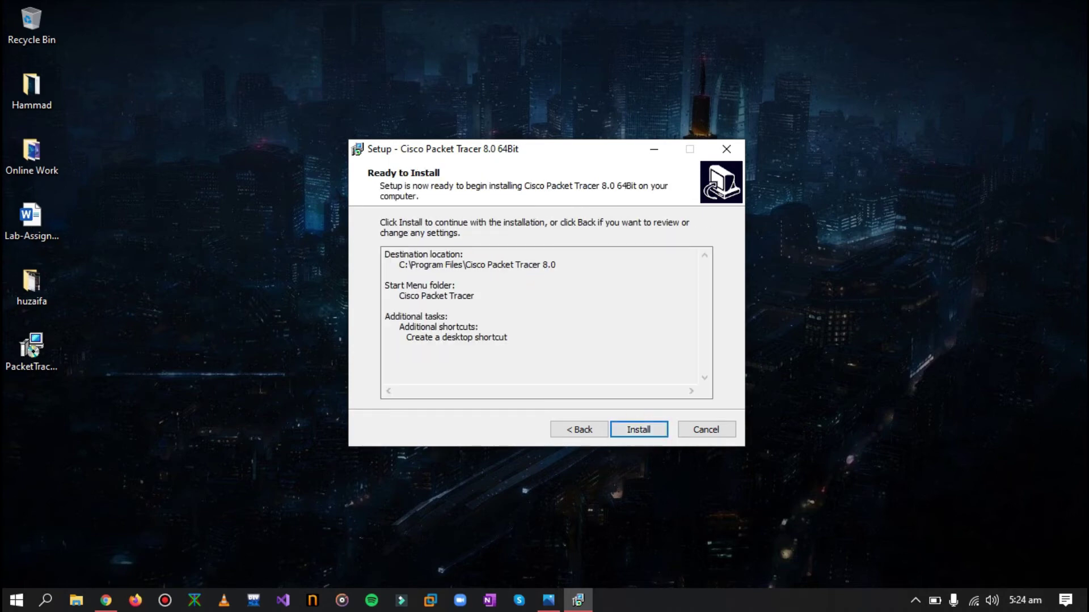
click(640, 430)
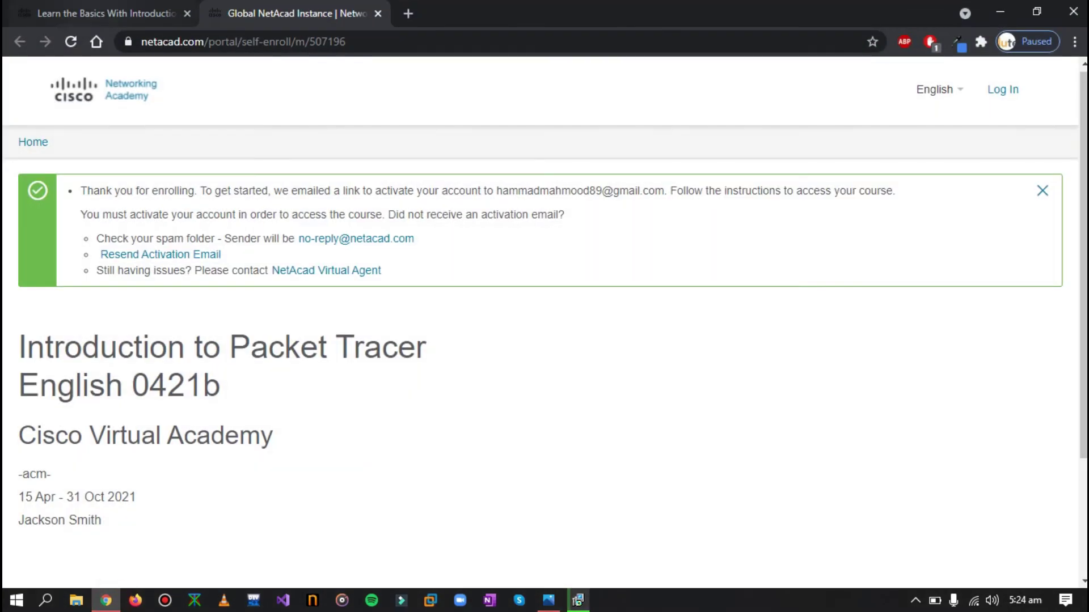
Close the enrollment confirmation tab and launch the Introduction to Packet Tracer English 0421b course
click(83, 6)
key(ctrl+Tab)
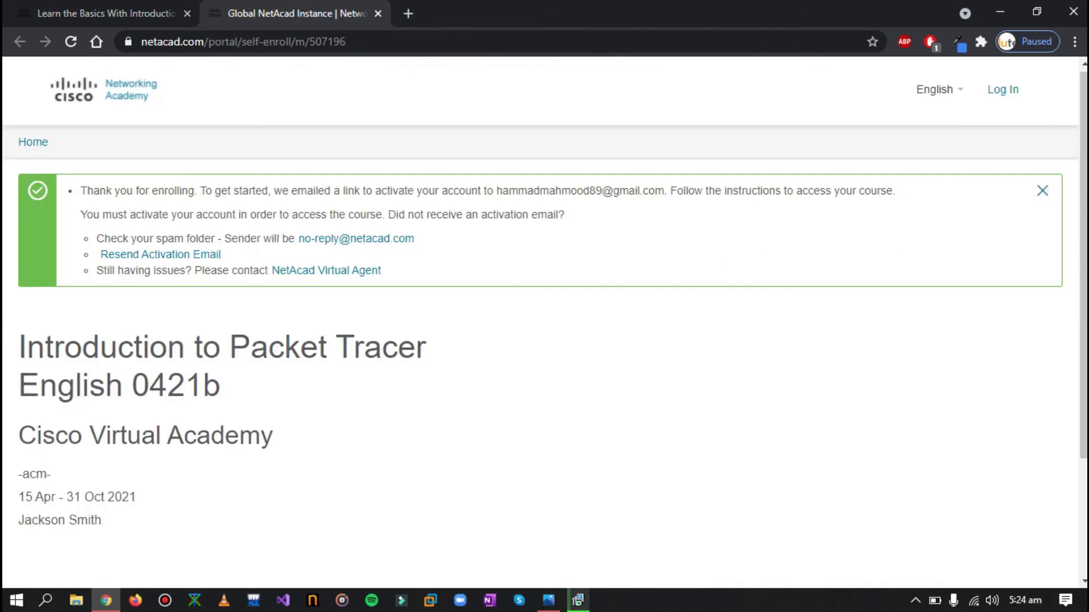
scroll(545, 318, down, 3)
scroll(545, 317, up, 3)
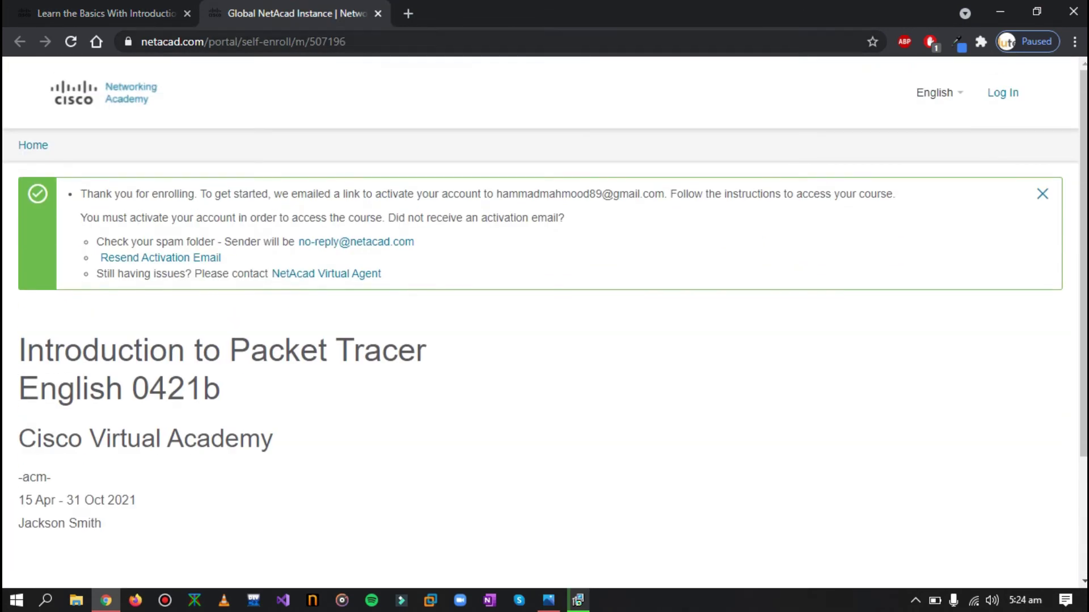
key(ctrl+w)
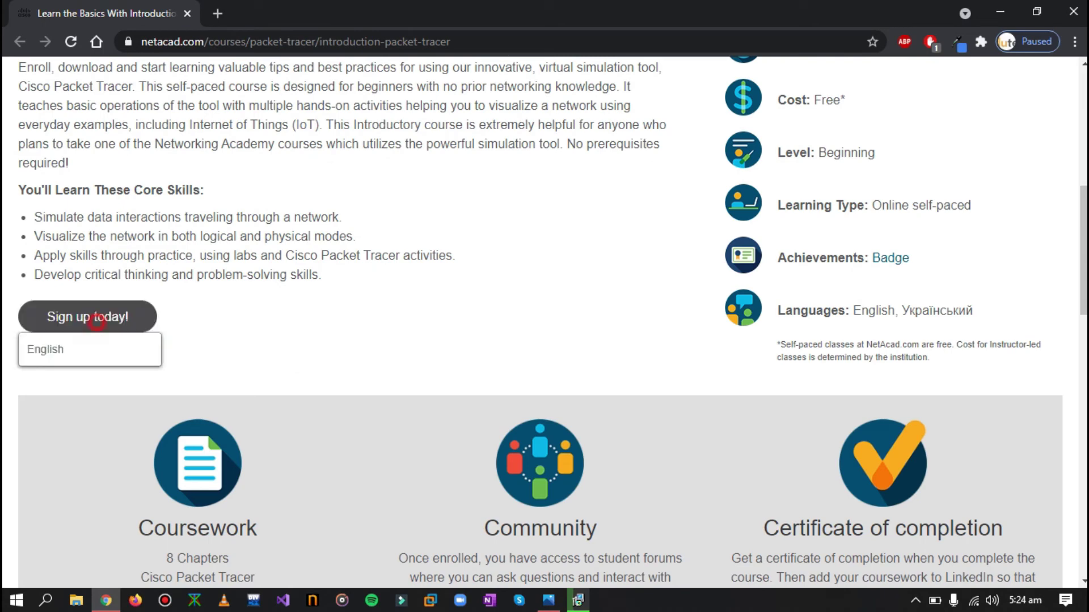
mouse_move(85, 320)
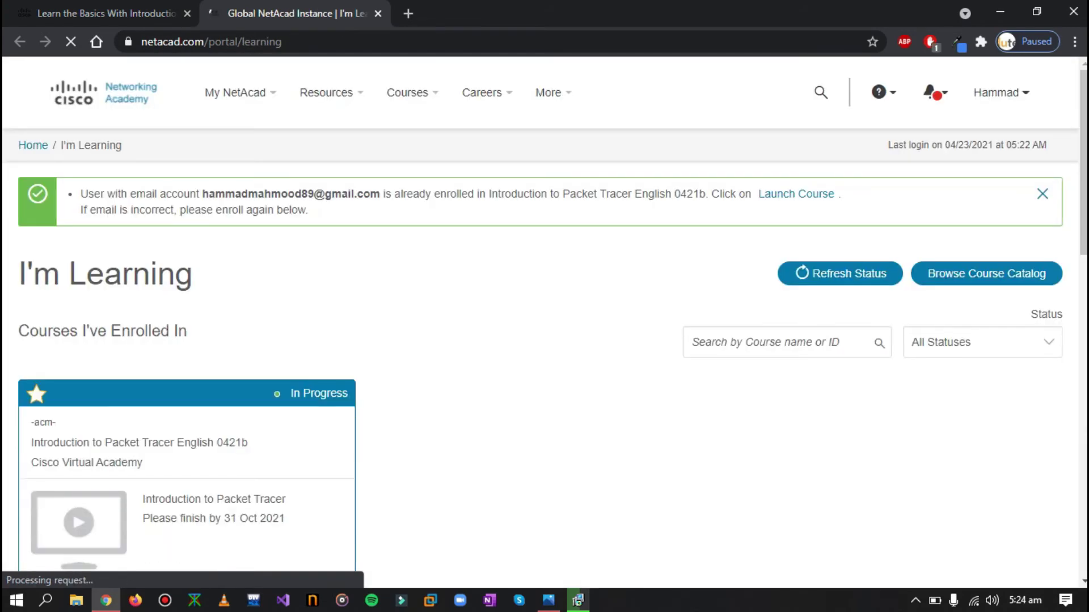
scroll(544, 318, down, 5)
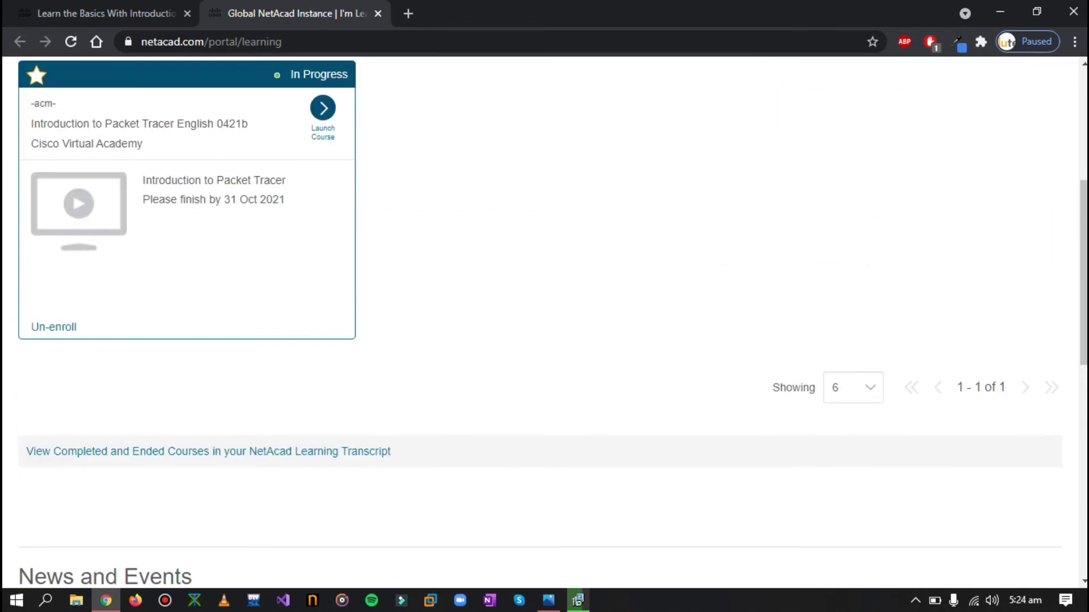
click(322, 109)
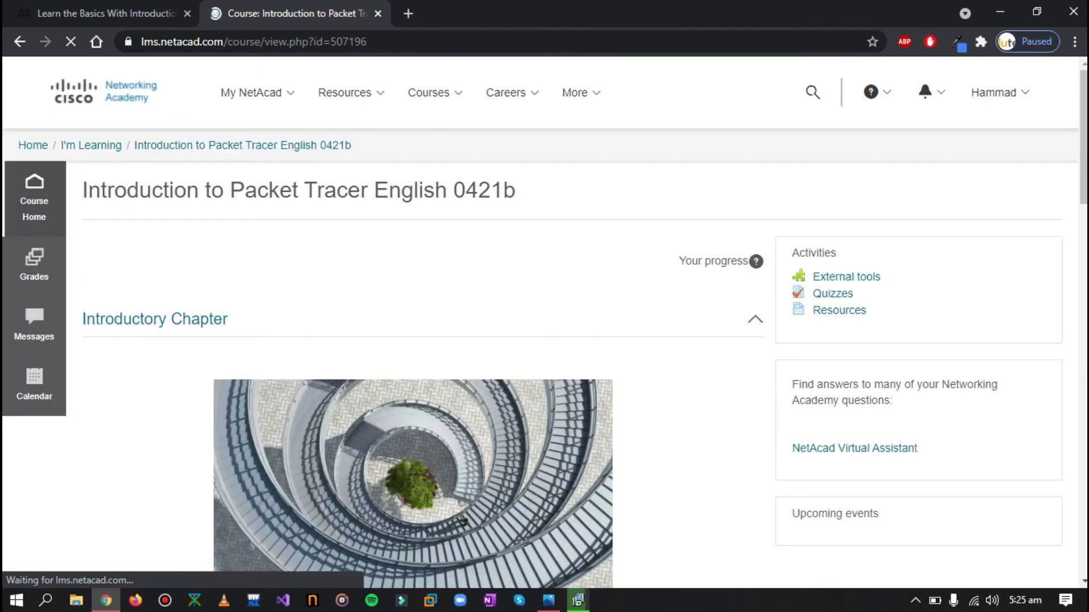
End the course welcome tour and scroll the Introduction to Packet Tracer course page
scroll(545, 318, down, 3)
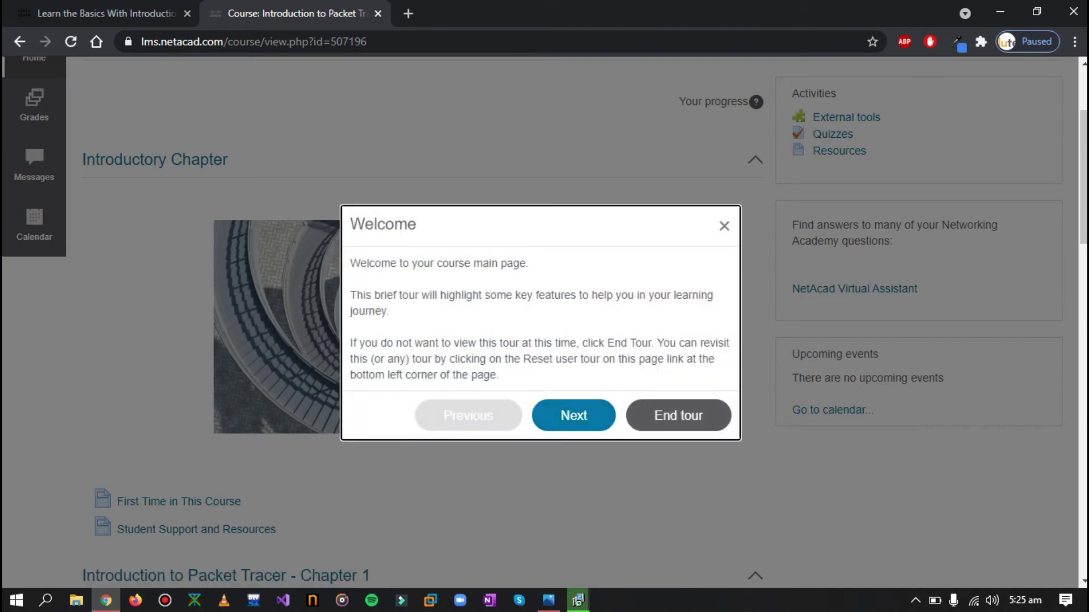
click(688, 415)
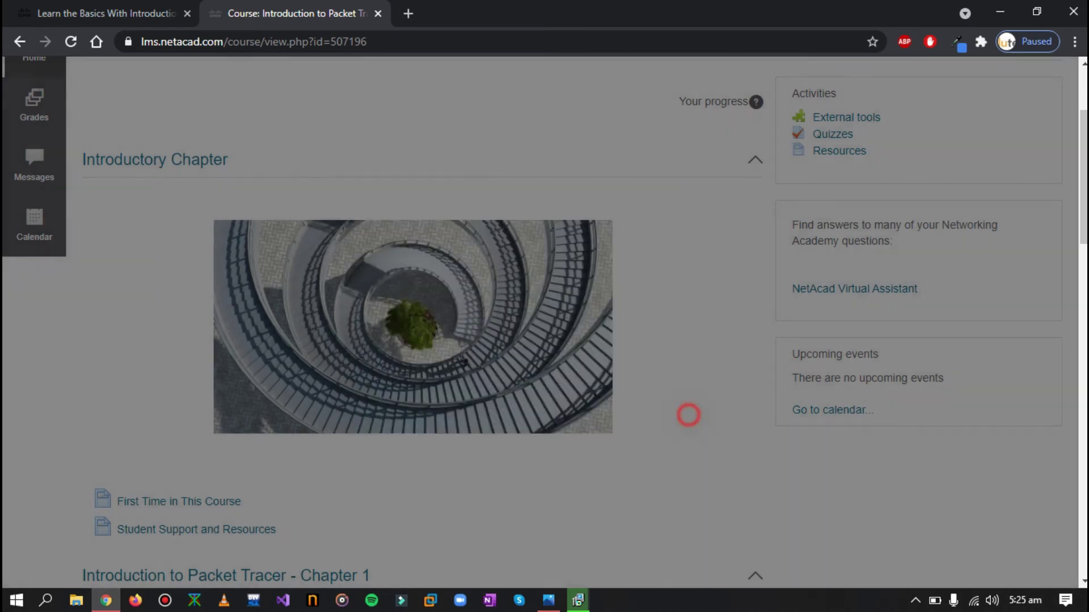
scroll(413, 317, down, 1)
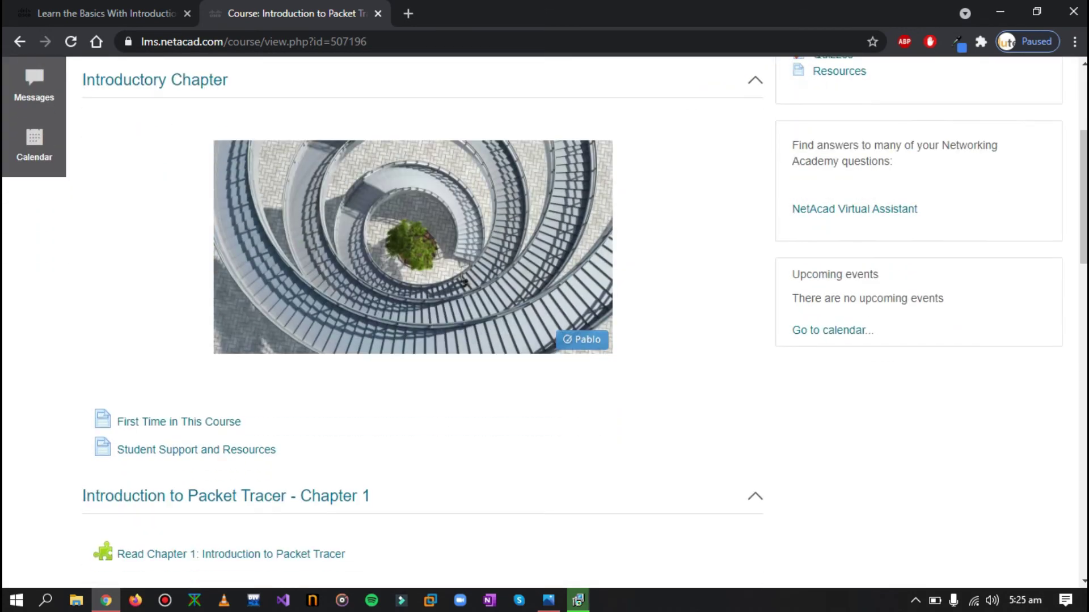
scroll(412, 317, up, 3)
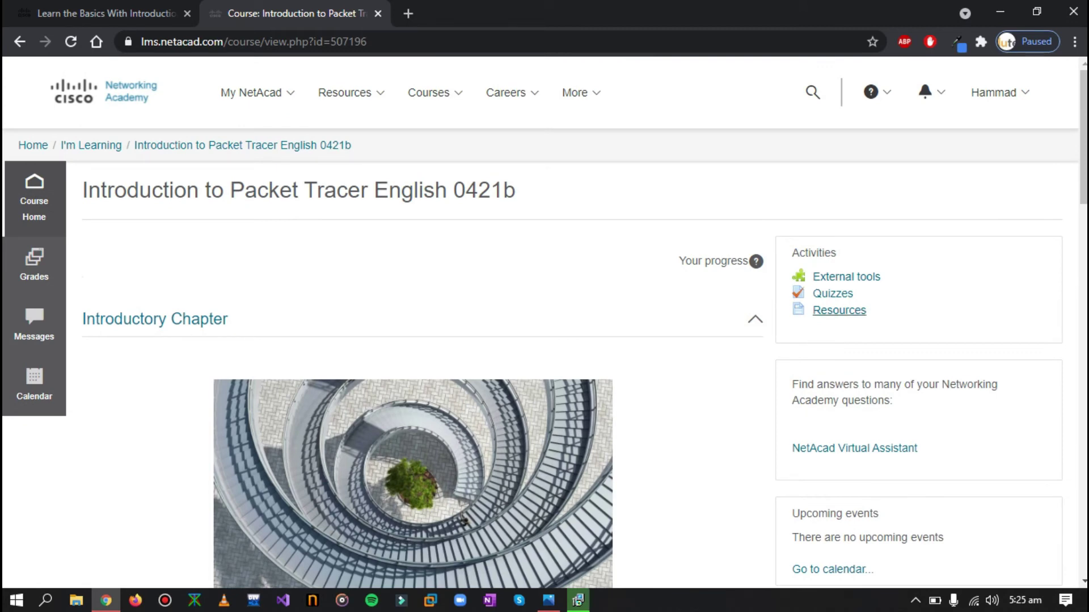
scroll(413, 317, down, 1)
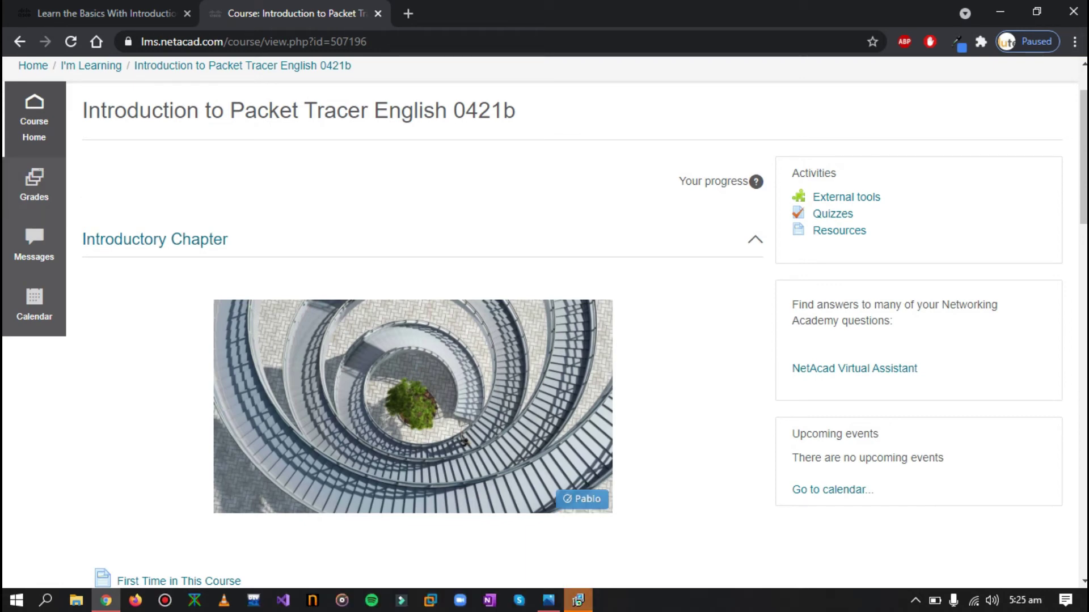
Finish the Packet Tracer setup wizard with 'Launch Cisco Packet Tracer' left ticked
click(578, 600)
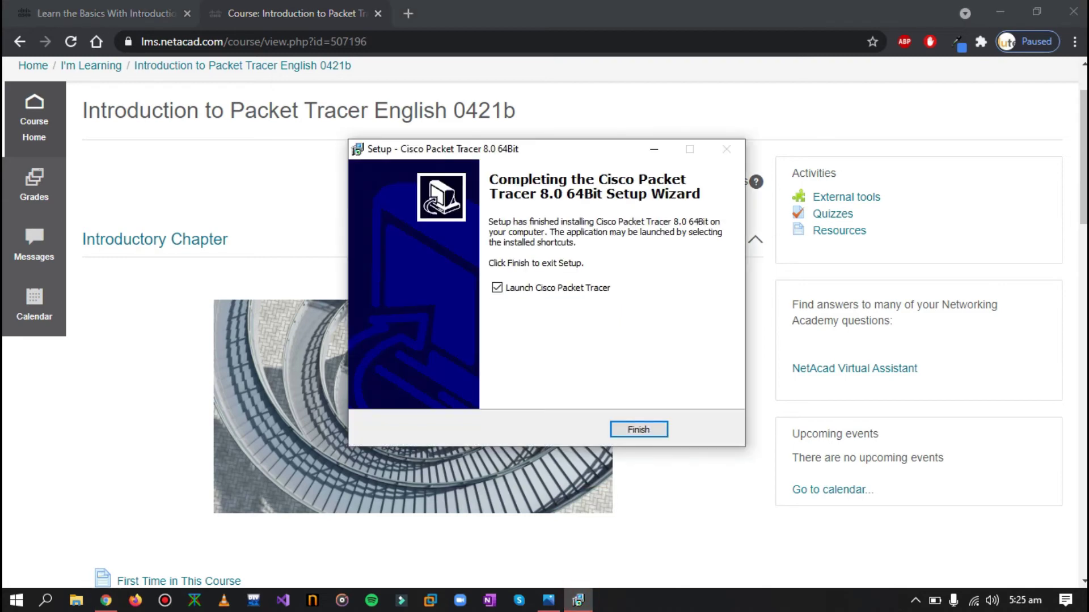
click(639, 430)
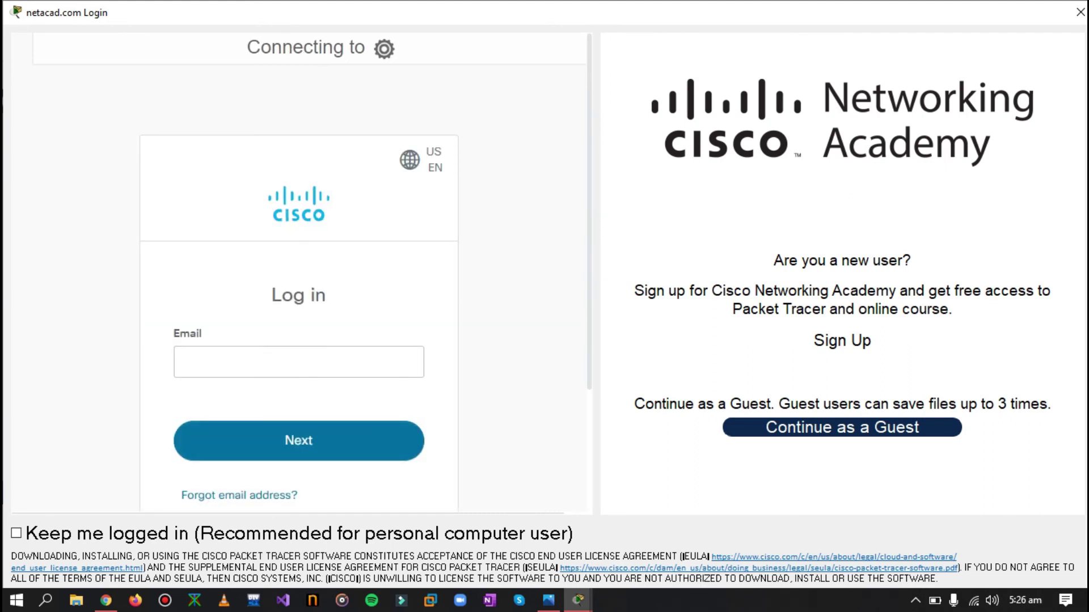
Enter the NetAcad account's e-mail address on the Packet Tracer login page and continue
click(170, 336)
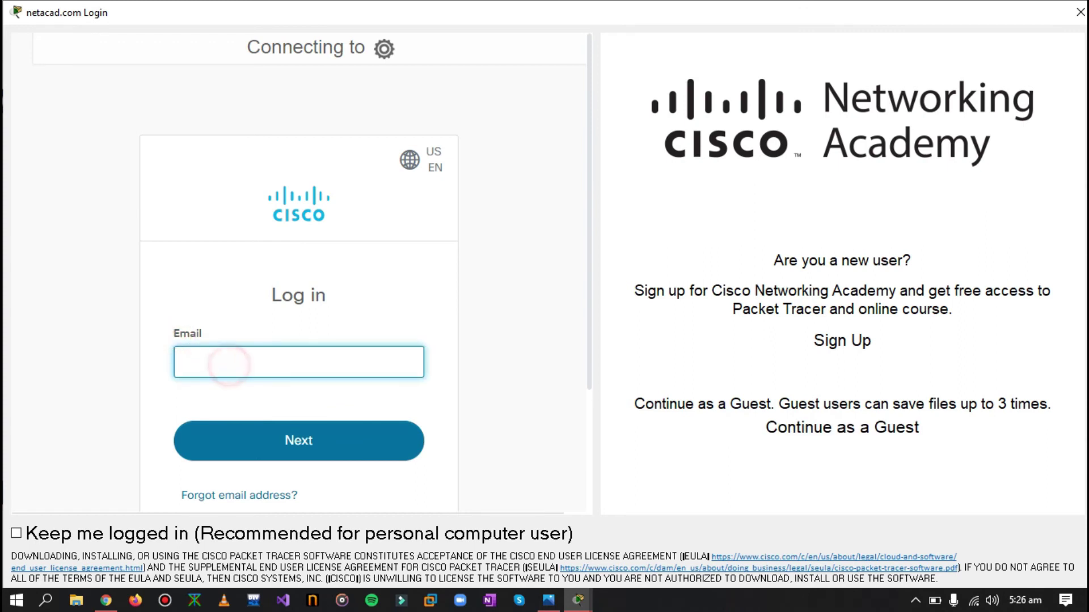
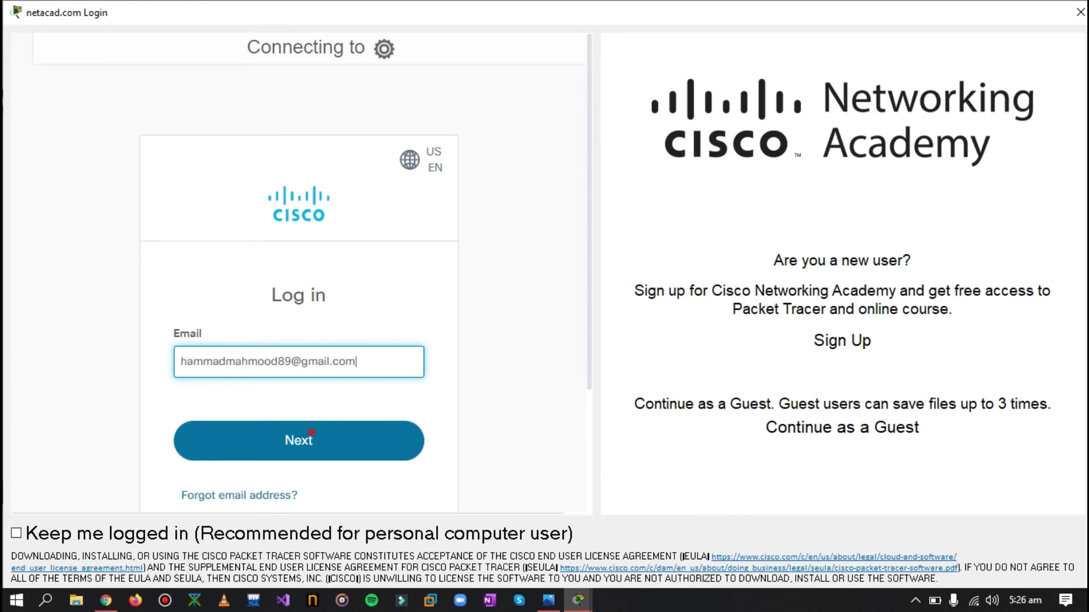
click(312, 434)
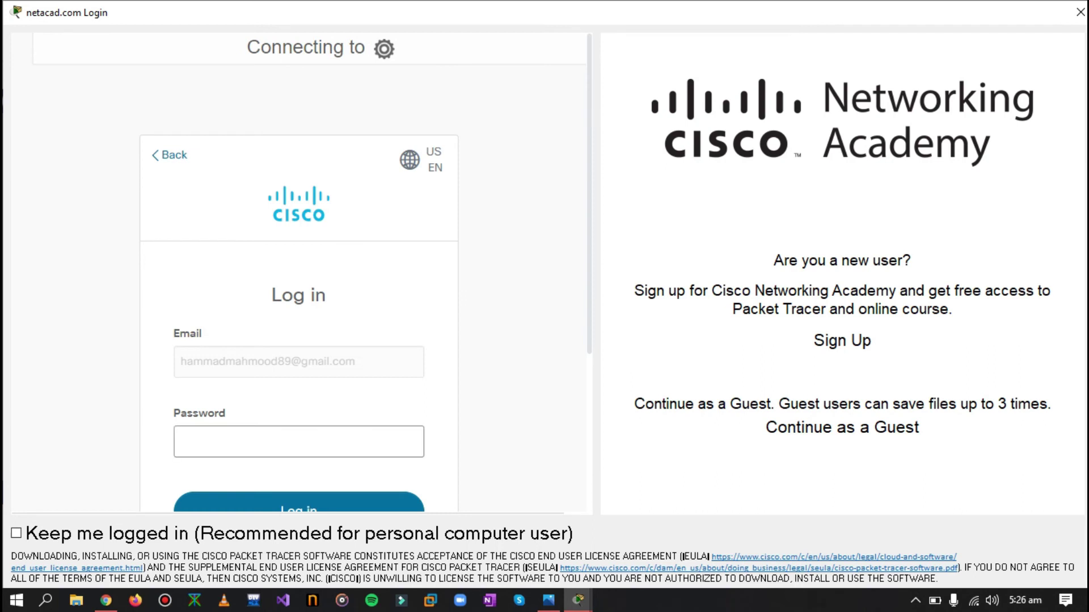
Type the account password, correcting a mistype, and submit it to sign in
click(270, 439)
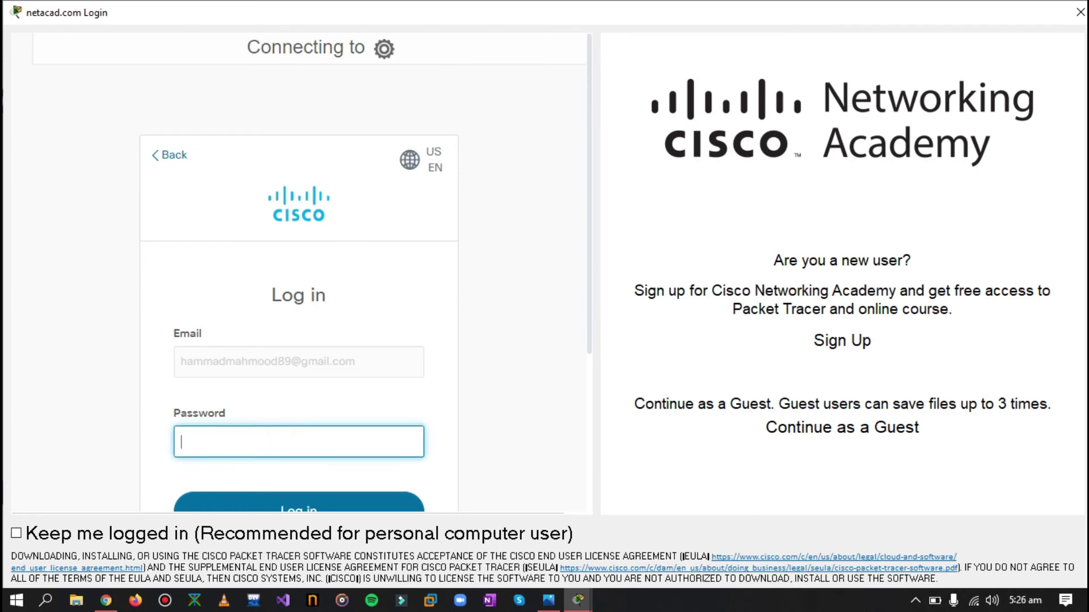
text(••••••••••)
key(BackSpace)
key(BackSpace)
key(BackSpace)
key(BackSpace)
key(BackSpace)
key(BackSpace)
key(BackSpace)
key(BackSpace)
key(BackSpace)
text(••••••••••••••)
key(Return)
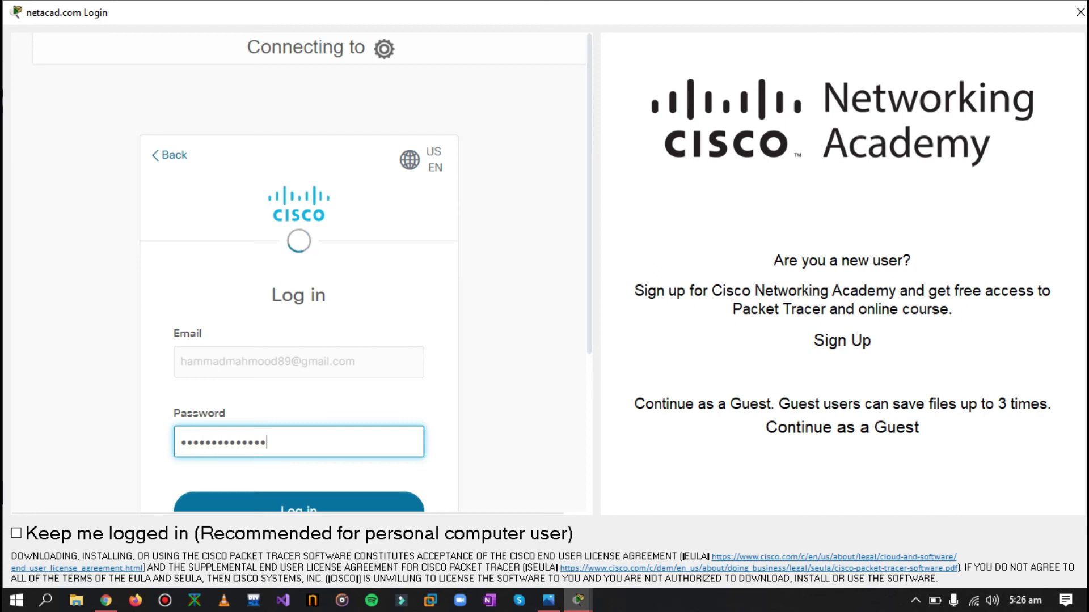